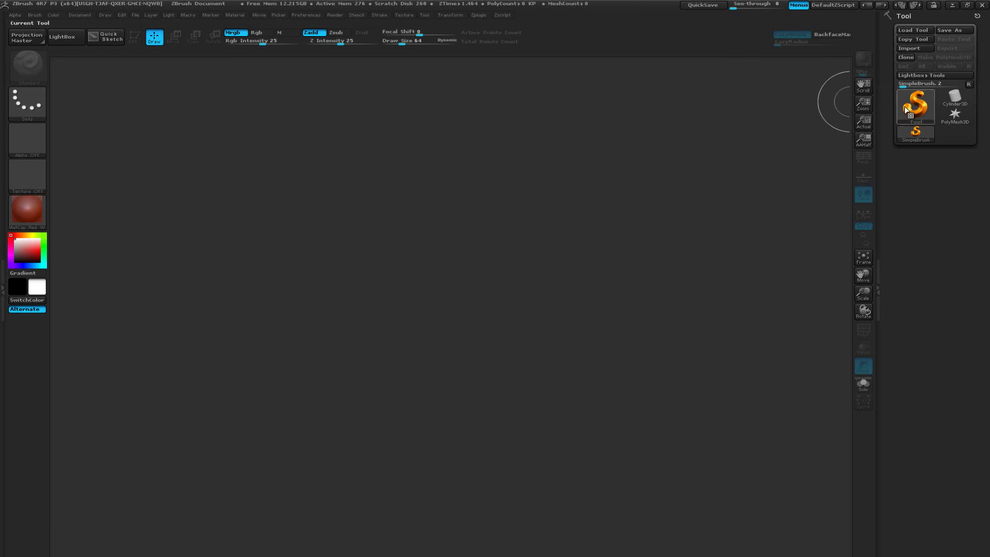
Select the ZSphere tool from the 3D meshes.
mouse_move(917, 106)
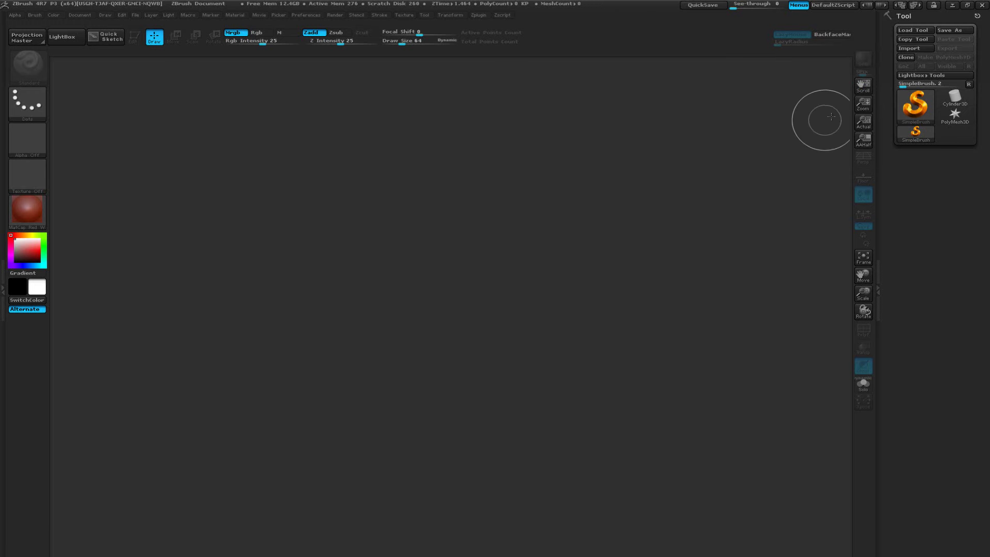
click(915, 105)
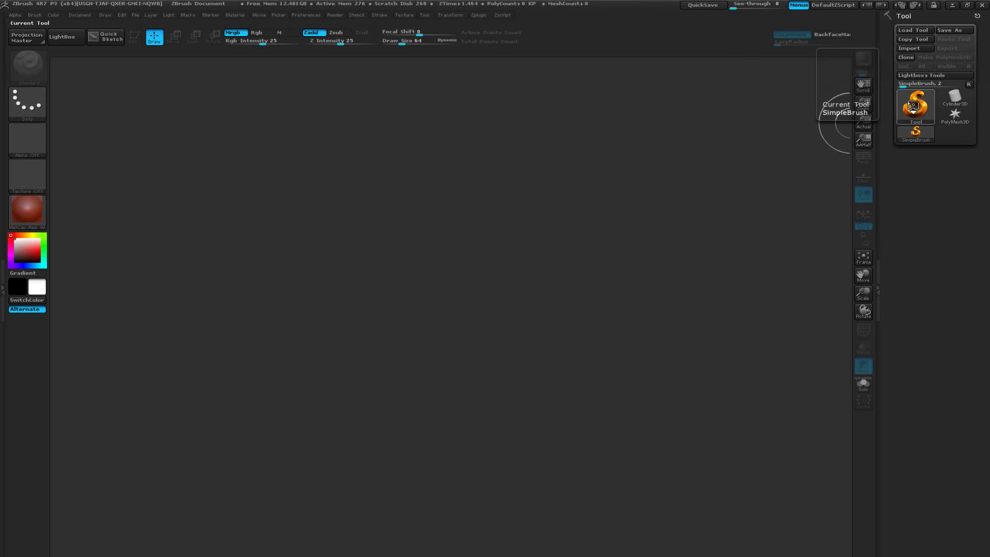
mouse_move(708, 165)
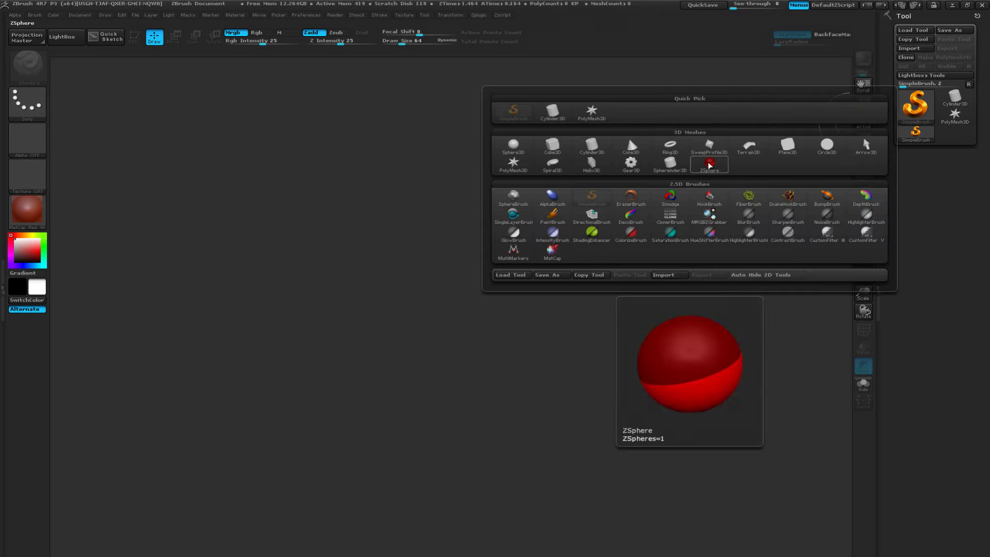
click(712, 164)
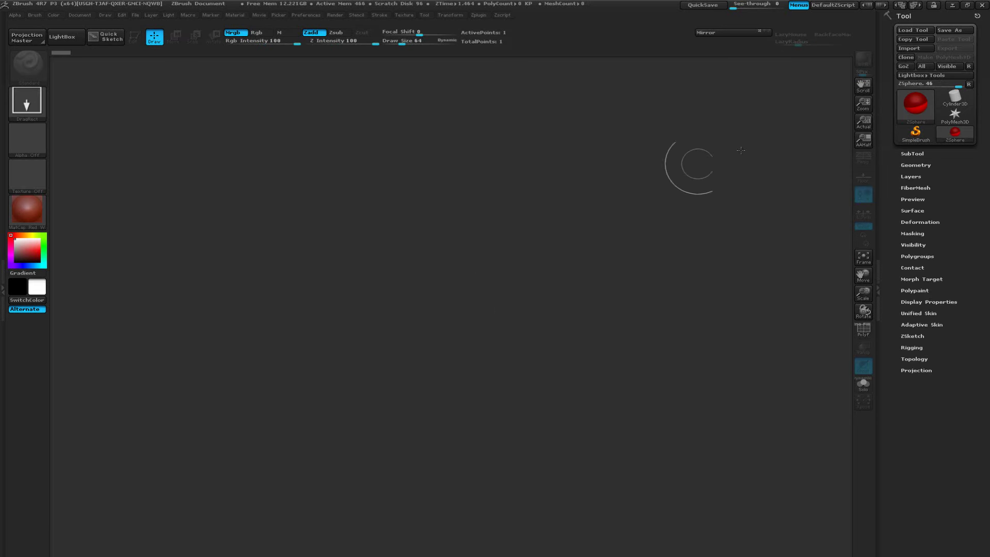
Draw a Sphere3D mesh near the centre of the canvas and put it in Edit mode.
click(915, 103)
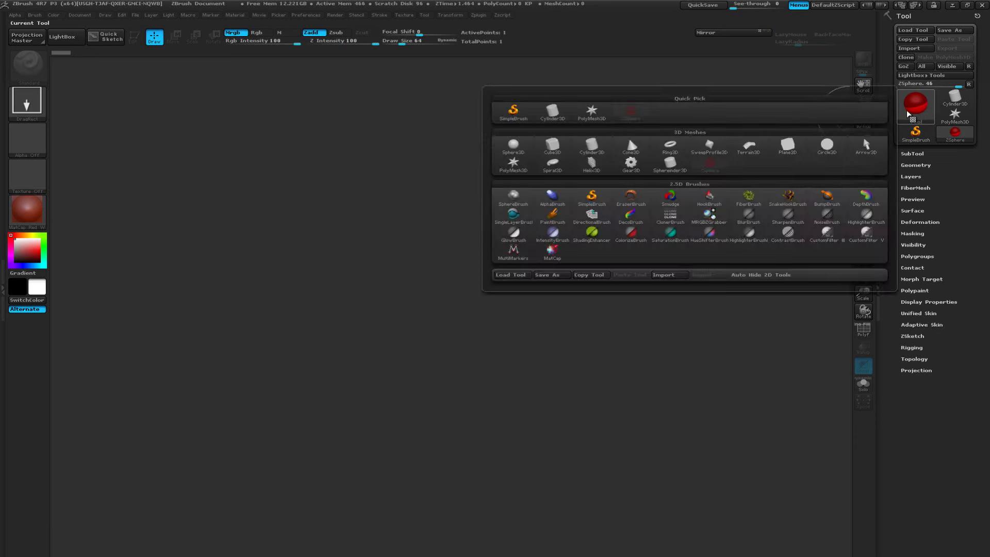
click(513, 145)
drag(421, 249, 431, 427)
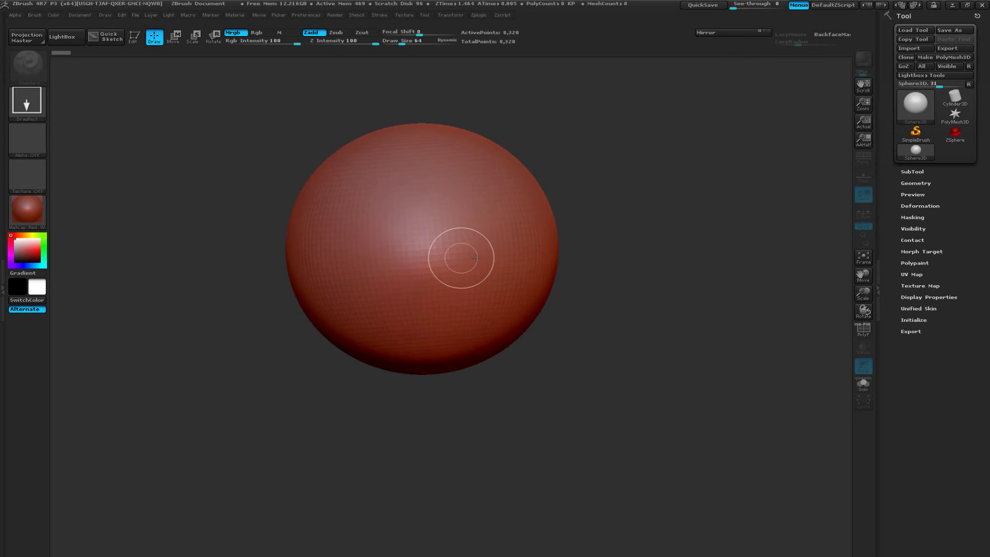
key(t)
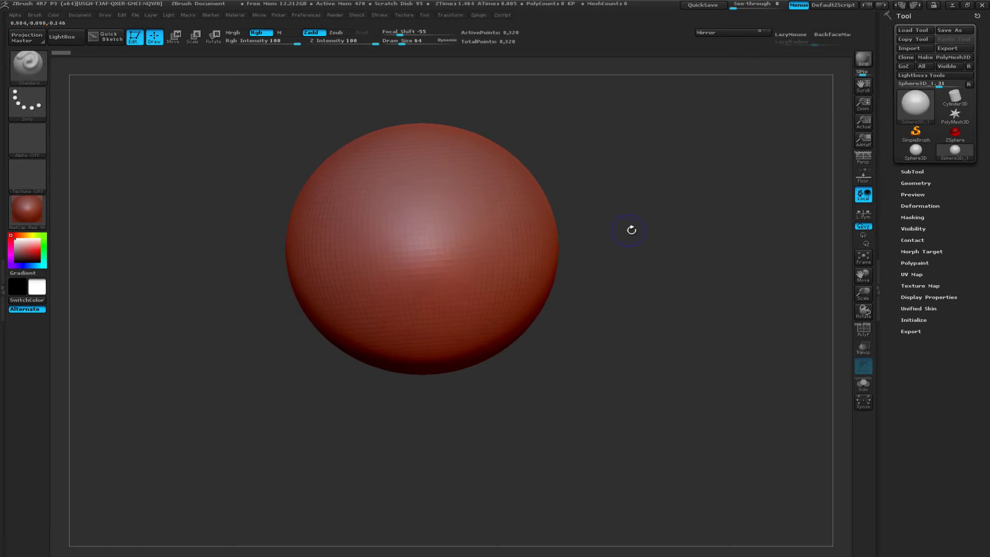
Inspect the sphere's wireframe with the polyframe display and turn that display off again.
key(shift+f)
key(f)
alt+drag(637, 268, 572, 263)
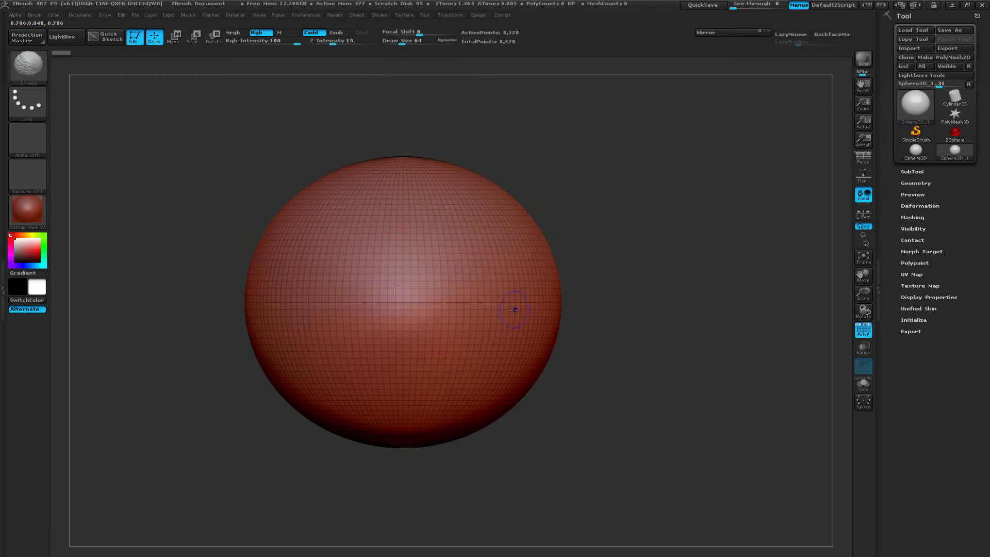
key(shift+f)
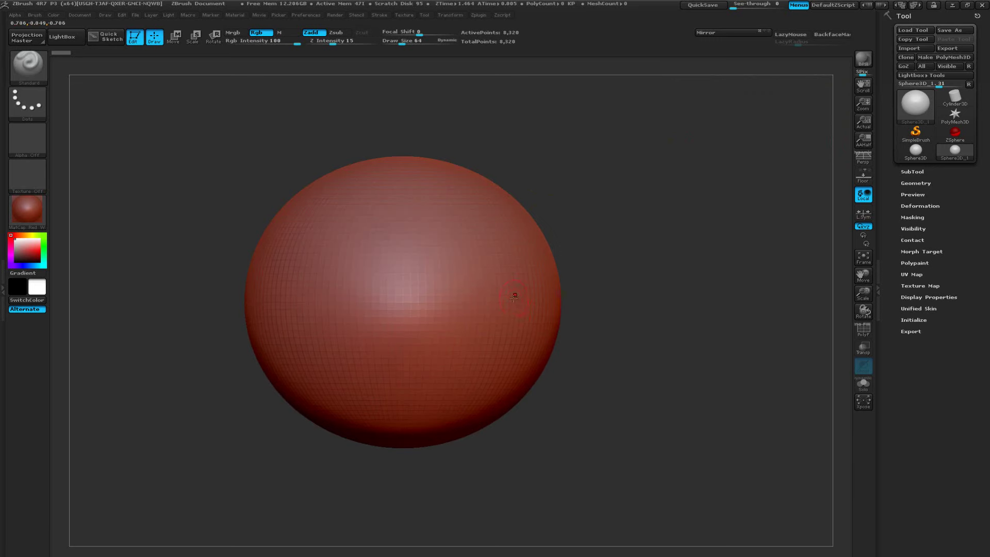
Replace the editable sphere on the canvas with a ZSphere.
click(914, 106)
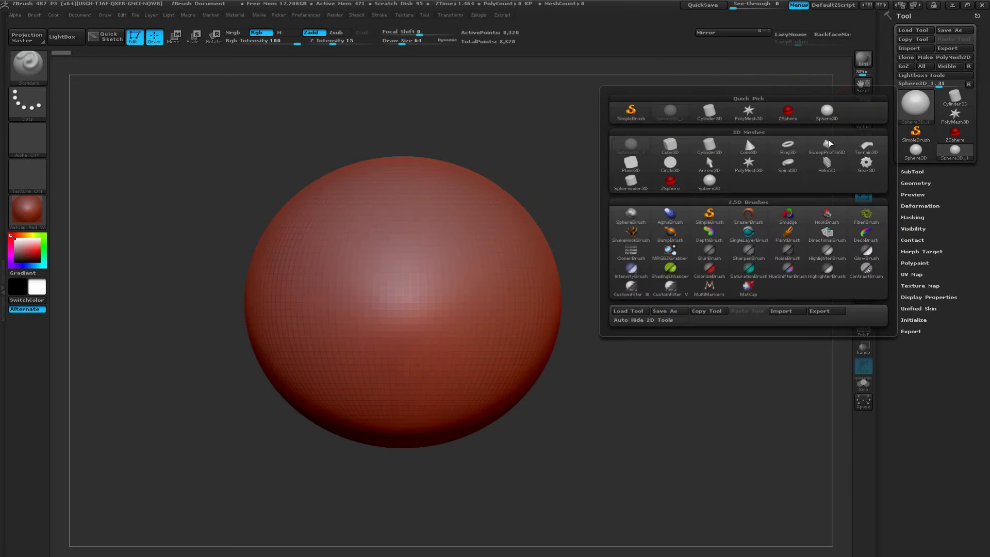
click(672, 182)
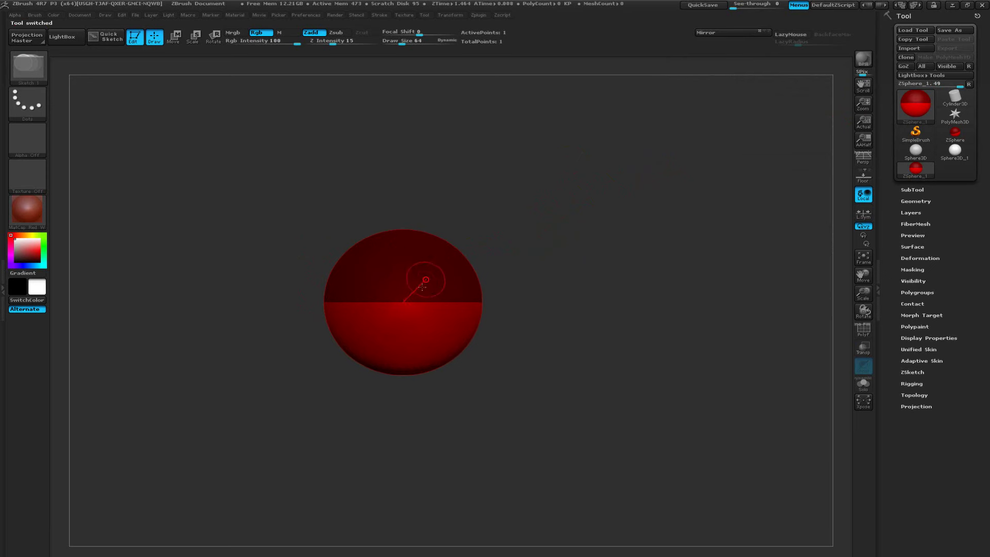
alt+drag(517, 304, 564, 319)
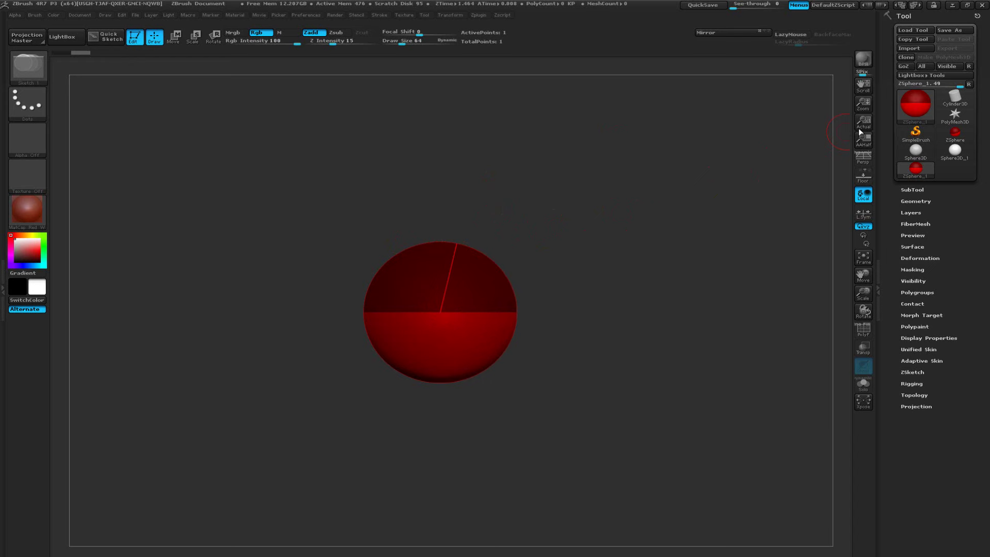
click(32, 68)
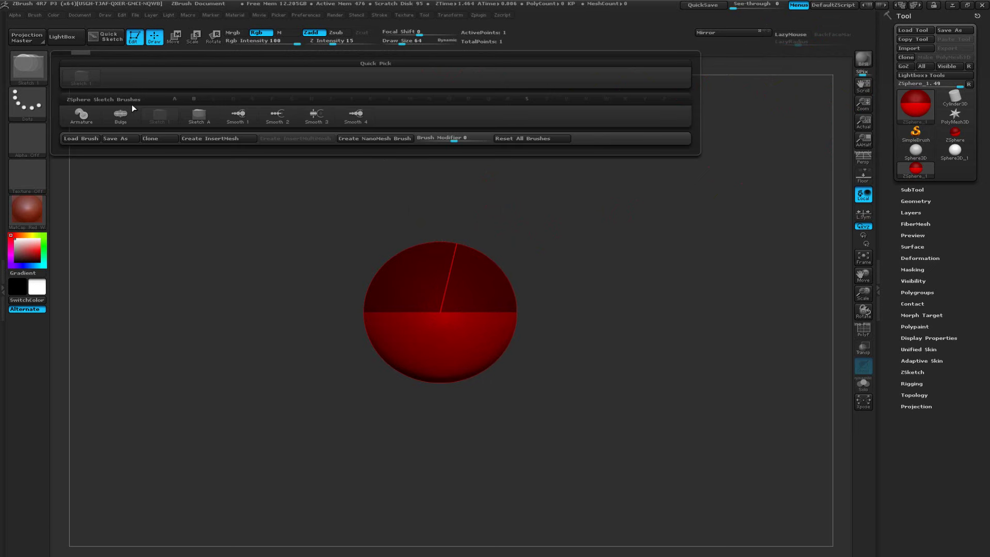
click(120, 139)
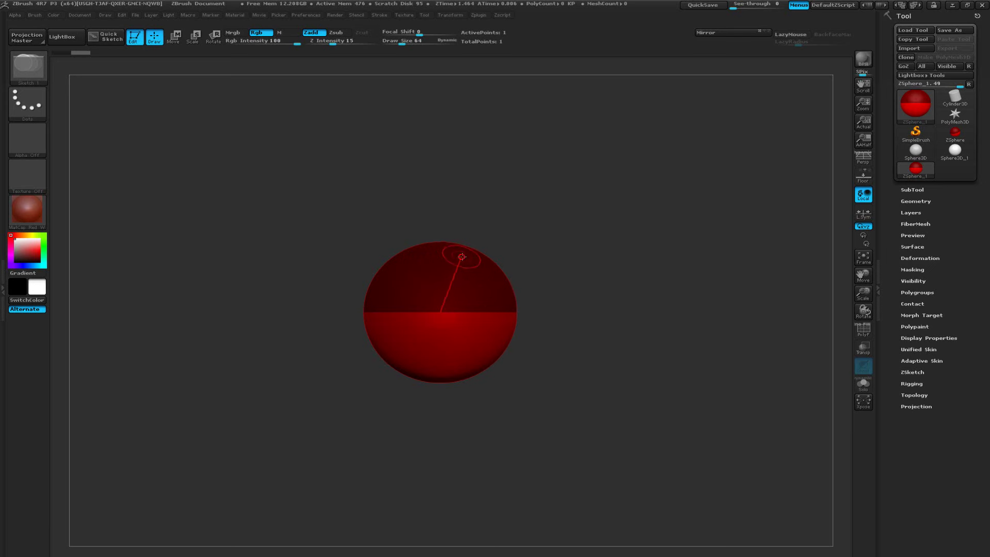
Add one smaller ZSphere to the top and one to the bottom of the root ZSphere, both on the symmetry line.
drag(539, 237, 505, 276)
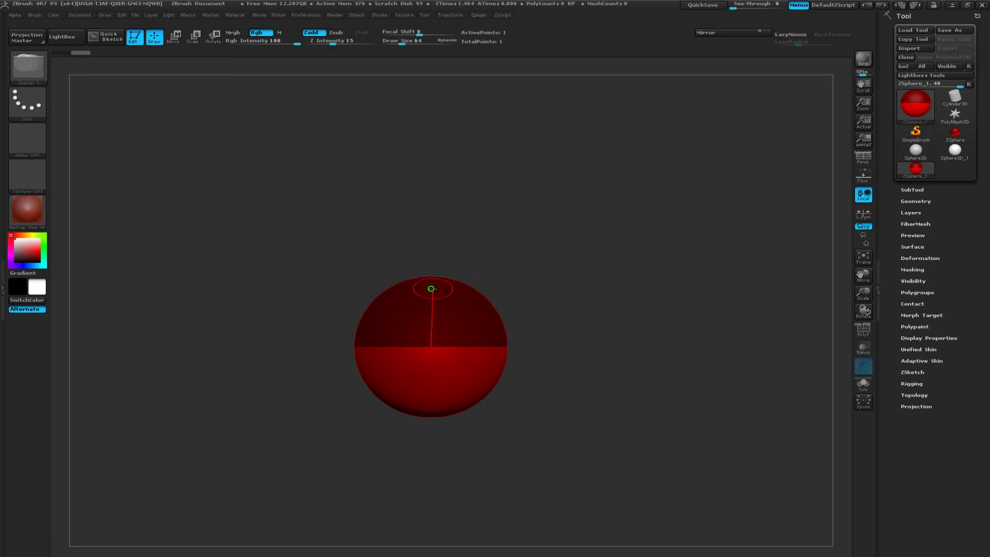
drag(431, 289, 446, 254)
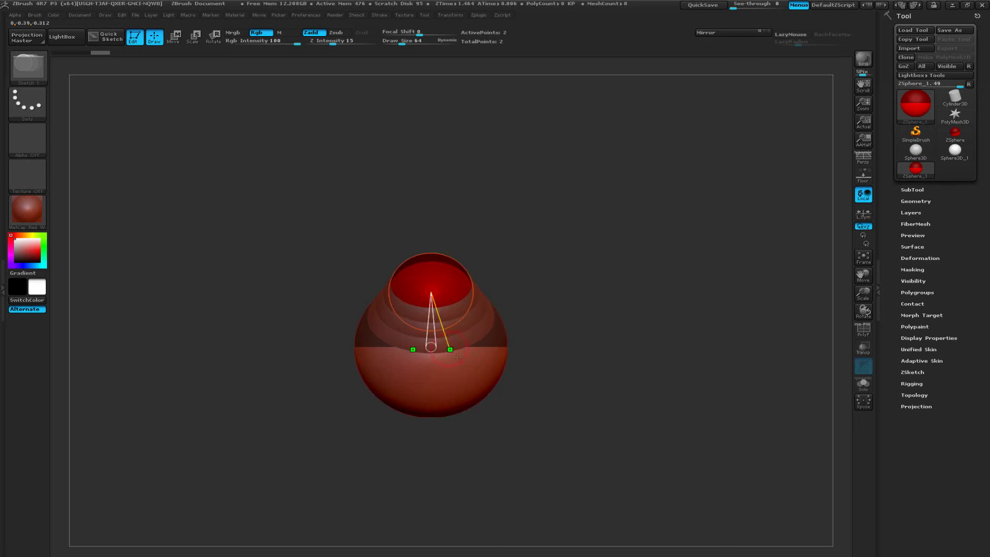
drag(431, 407, 446, 369)
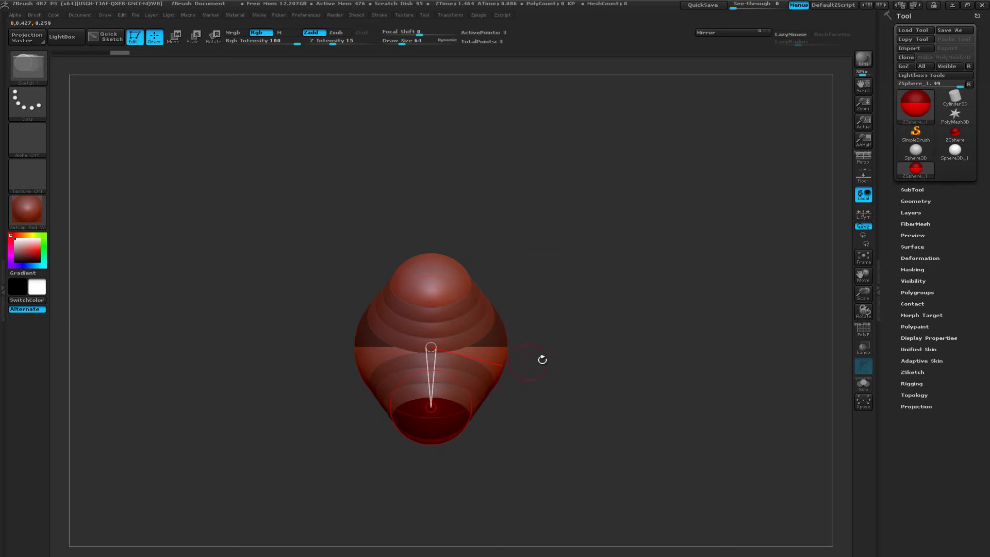
Move the top ZSphere straight up and the bottom one straight down to stretch the chain into a torso.
mouse_move(597, 344)
mouse_down()
mouse_move(553, 341)
mouse_move(594, 351)
mouse_move(596, 340)
mouse_up()
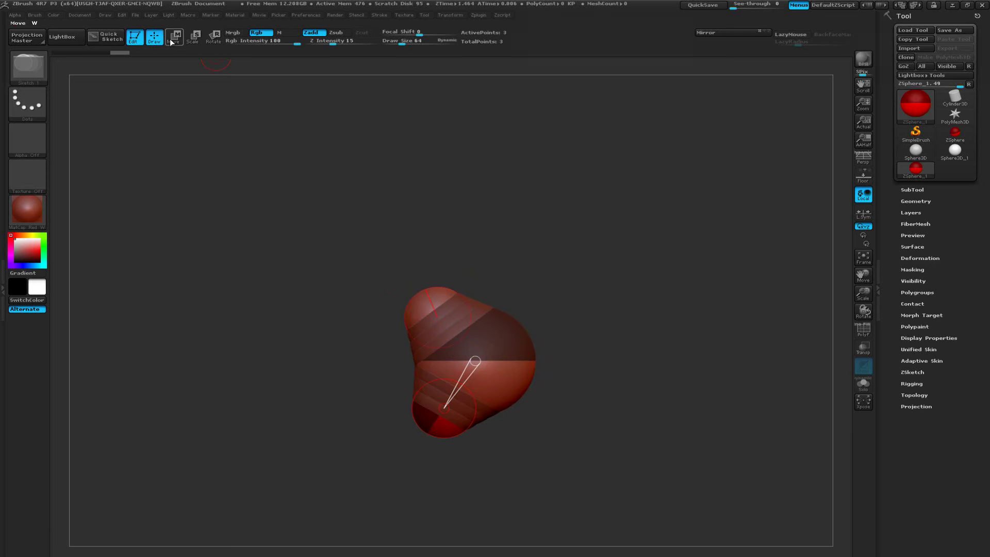
key(w)
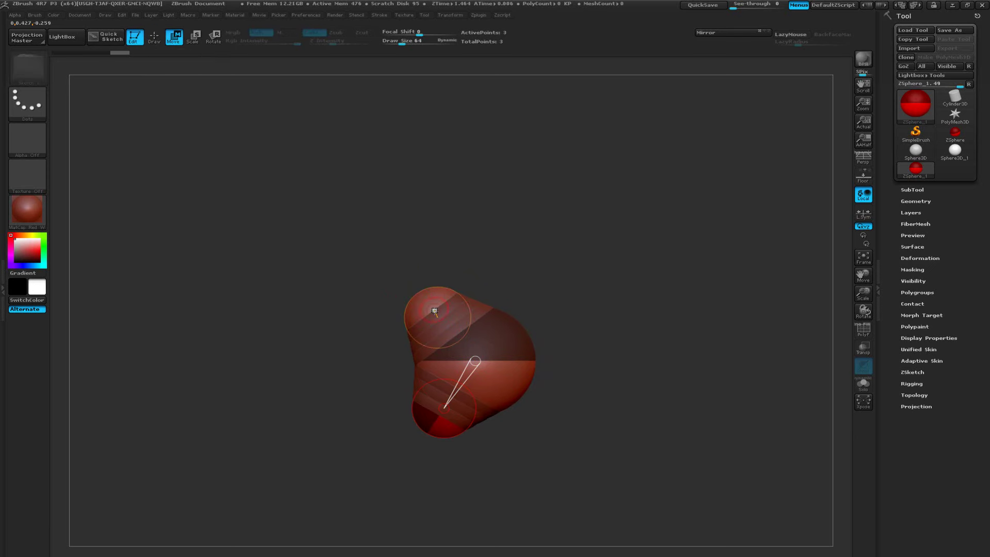
drag(434, 311, 466, 320)
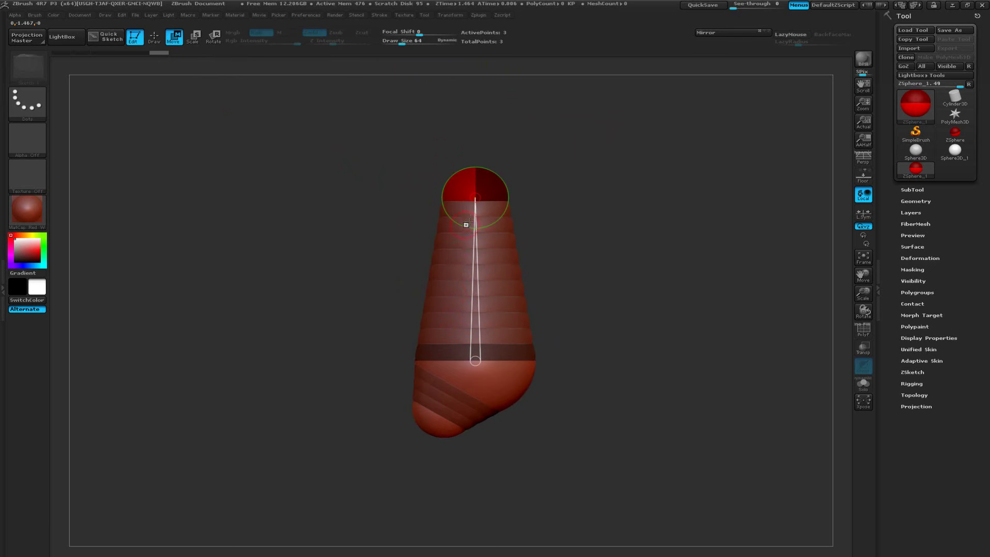
drag(371, 273, 428, 282)
drag(466, 413, 473, 448)
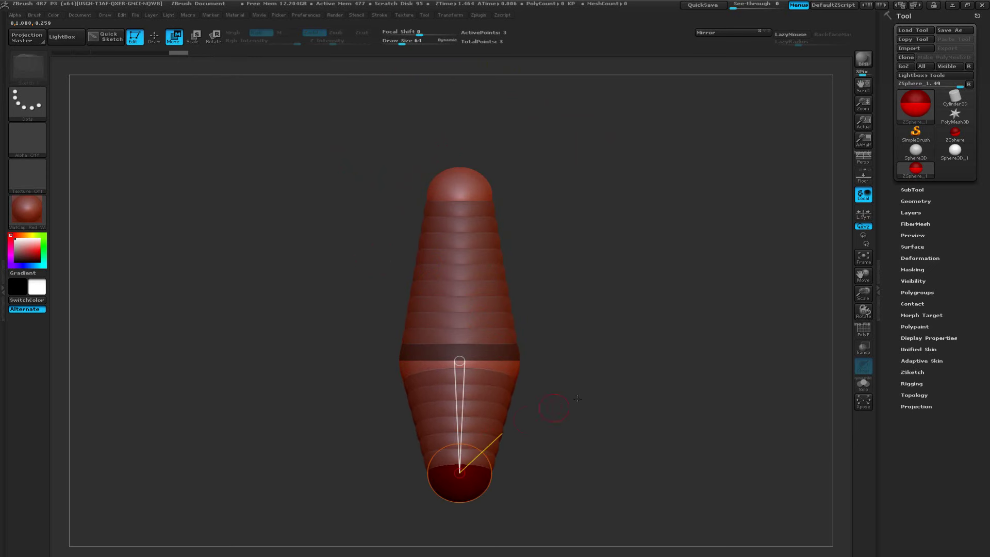
Try repositioning the bottom and middle ZSpheres of the torso in side view, and undo the moves.
drag(568, 400, 593, 397)
drag(464, 467, 483, 473)
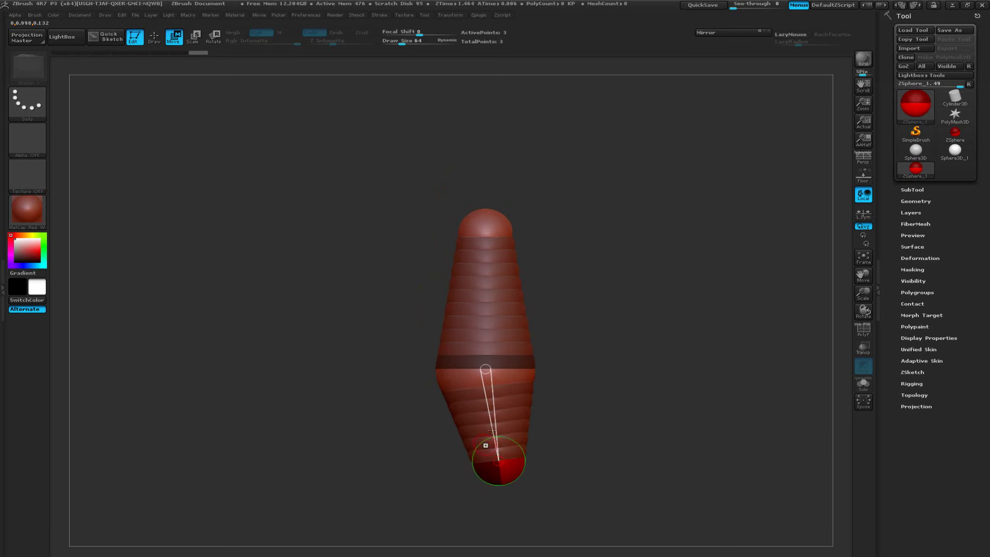
drag(488, 377, 607, 333)
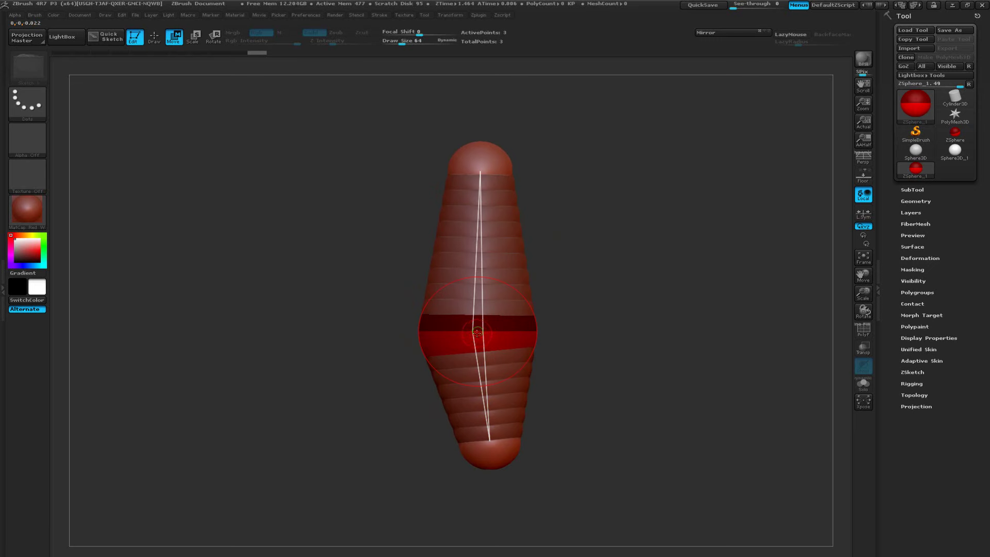
drag(477, 332, 481, 354)
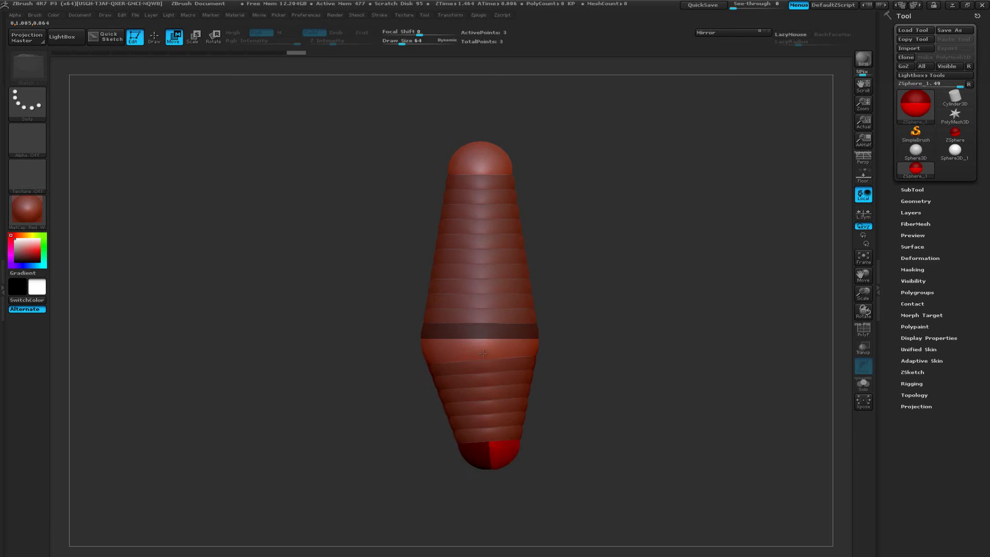
drag(483, 353, 480, 366)
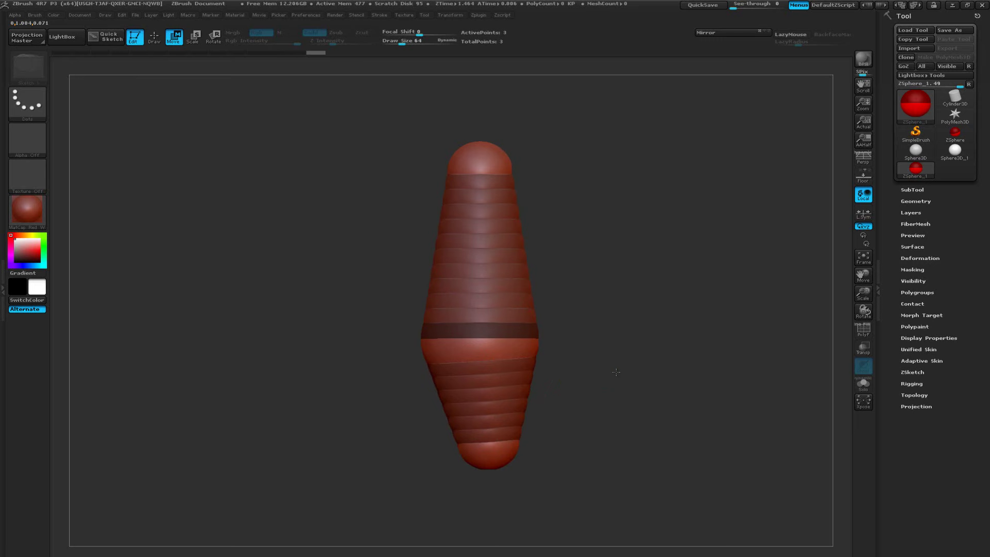
key(ctrl+z)
Add a mirrored pair of small hip ZSpheres to the sides of the bottom ZSphere and move them outward.
key(q)
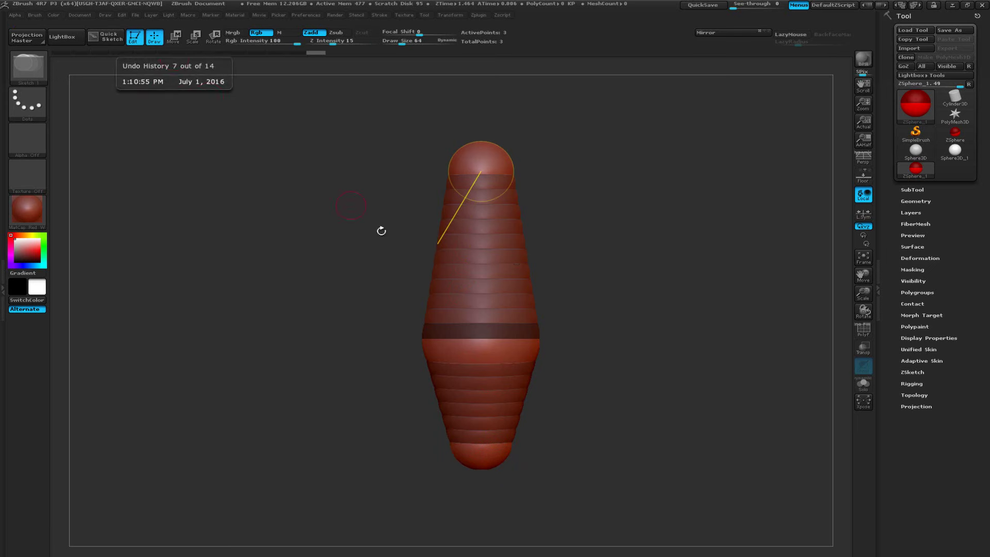
alt+drag(630, 404, 603, 369)
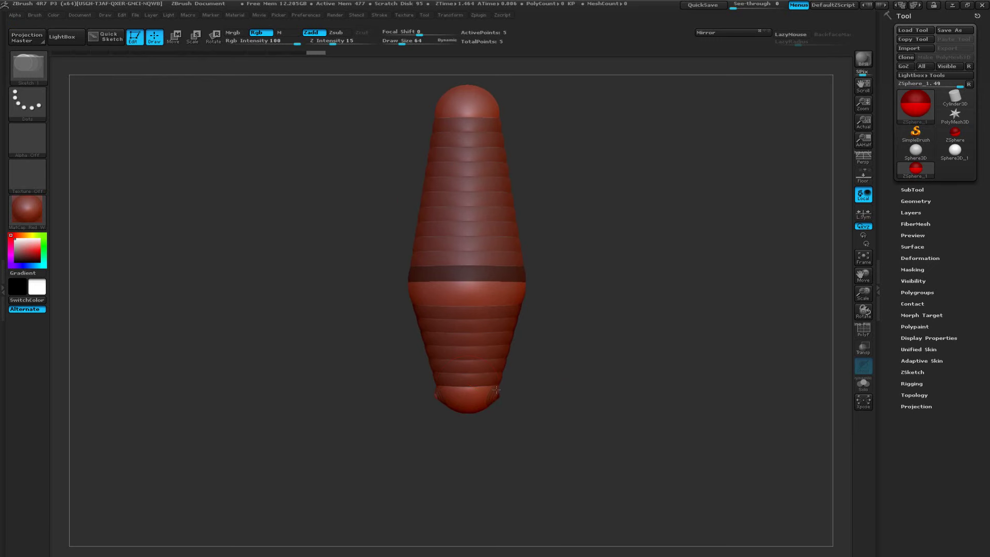
drag(496, 390, 530, 396)
key(w)
mouse_move(598, 366)
mouse_down()
mouse_move(536, 364)
mouse_move(604, 367)
mouse_move(582, 367)
mouse_up()
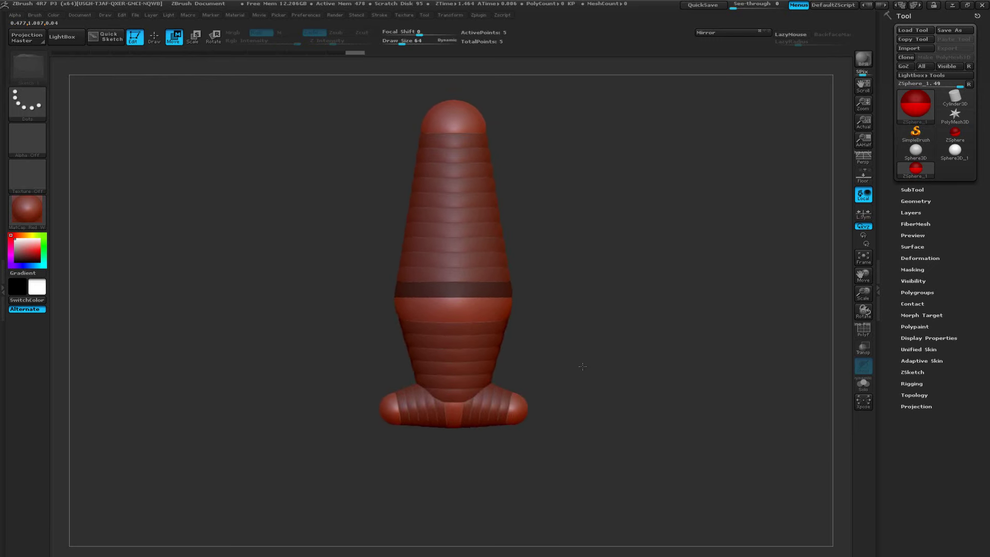
Lower the middle ZSphere towards the hips and bring the top ZSphere down to shorten the torso.
drag(483, 314, 458, 323)
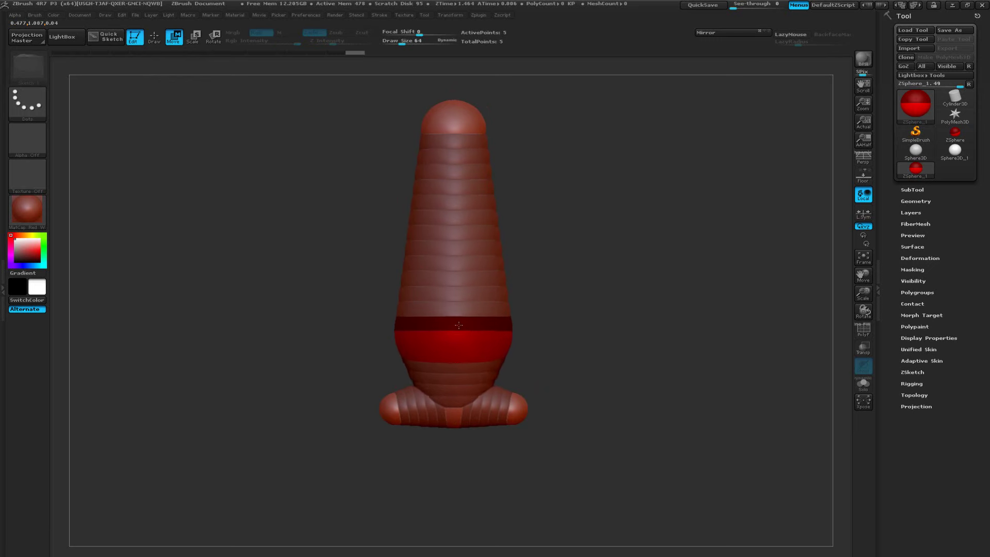
alt+drag(545, 281, 552, 339)
drag(466, 173, 464, 249)
Add a mirrored pair of shoulder ZSpheres to the sides of the top ZSphere, scaled to about its size.
drag(562, 260, 541, 265)
key(q)
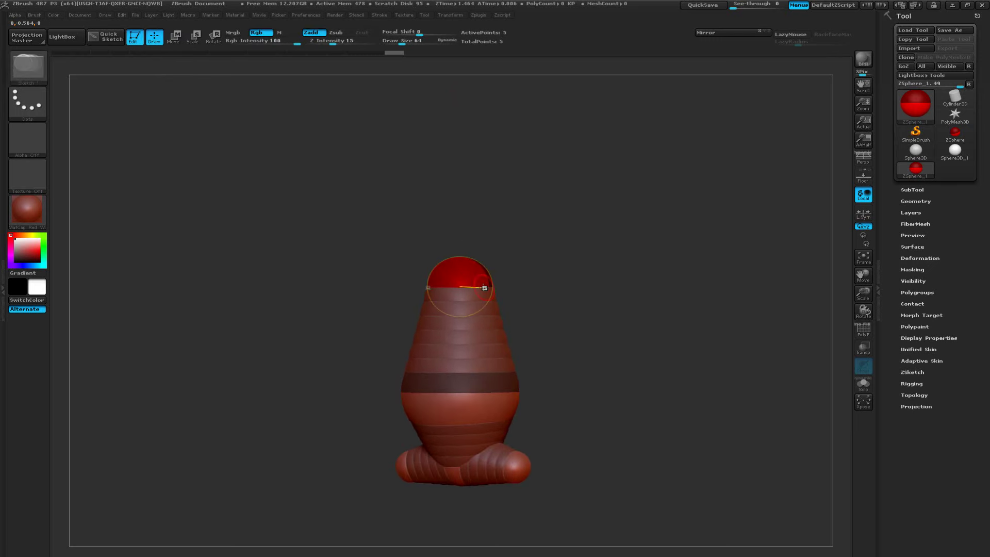
drag(484, 287, 488, 279)
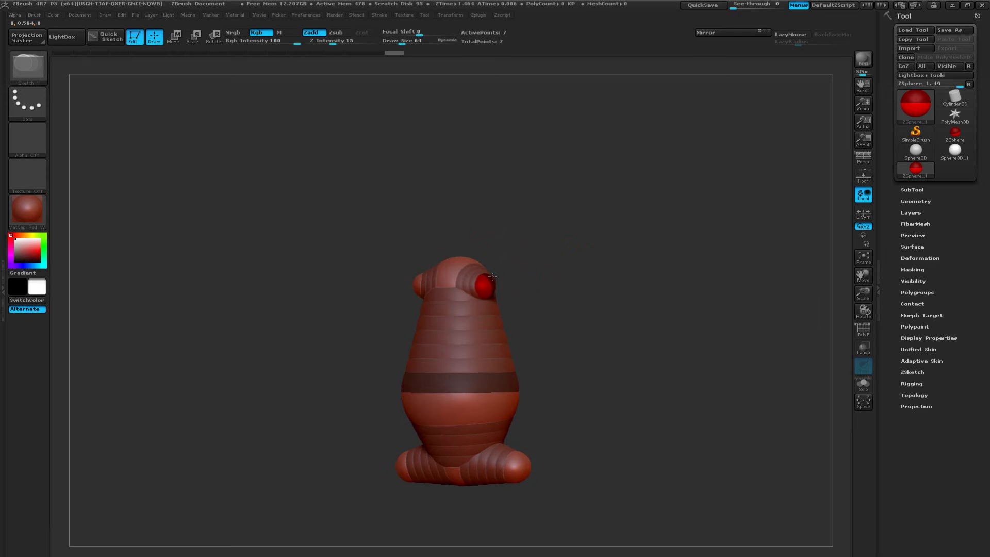
drag(493, 277, 491, 274)
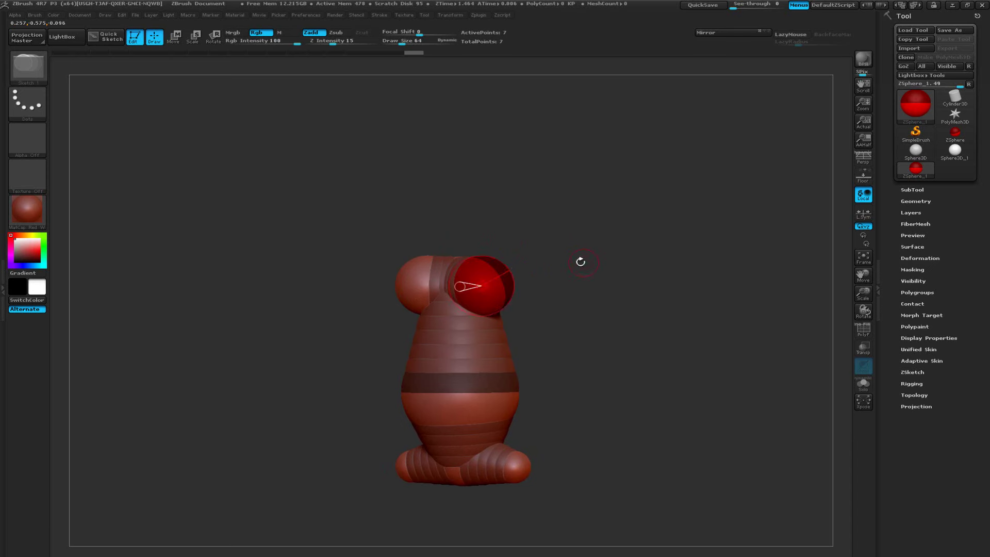
Move the shoulder ZSpheres outward from the chest and align them with the torso's centre in side view.
shift+drag(580, 261, 570, 260)
key(w)
drag(492, 284, 510, 287)
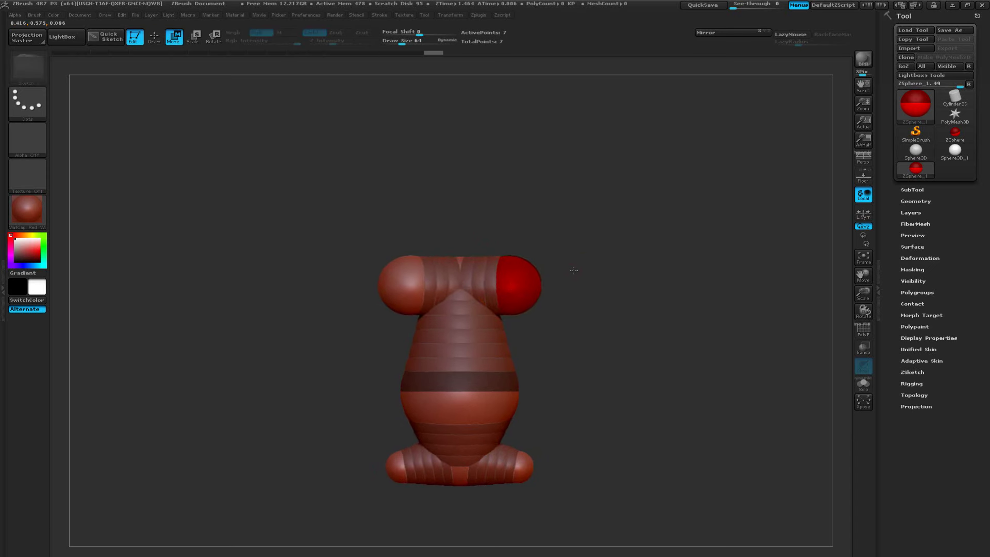
drag(572, 270, 498, 283)
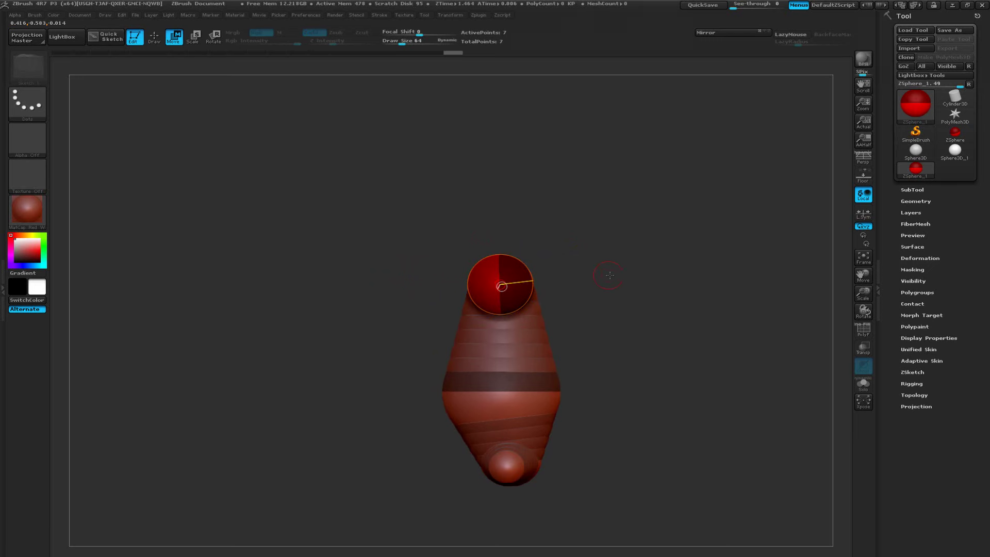
drag(609, 275, 466, 282)
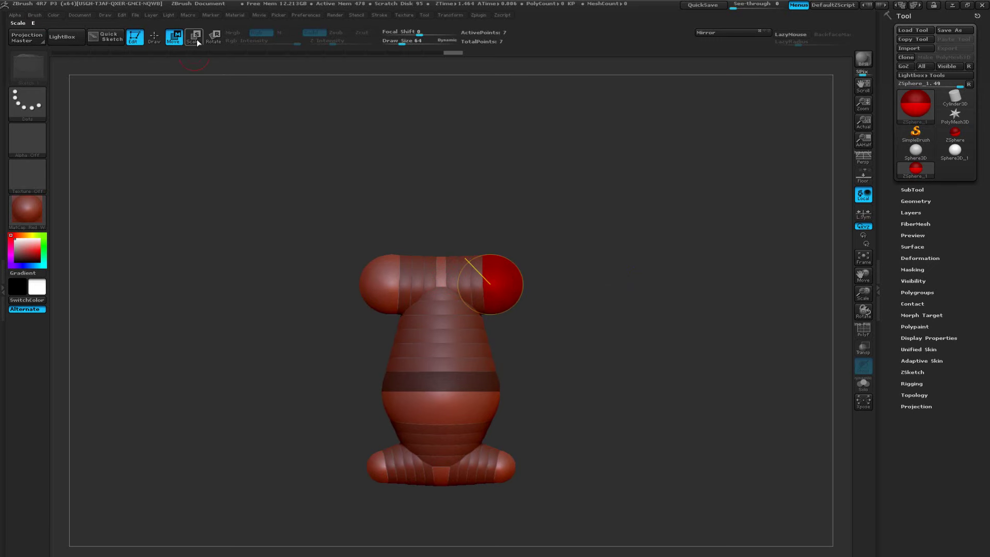
Scale down the shoulder ZSpheres and add a mirrored pair of arm ZSpheres on their lower outer sides.
key(e)
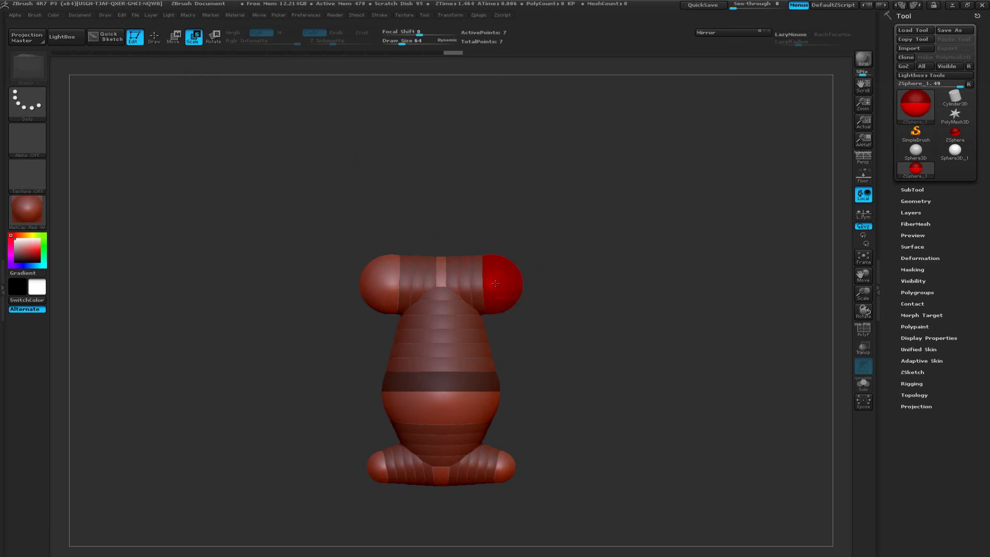
mouse_move(576, 292)
mouse_down()
mouse_move(587, 153)
mouse_move(586, 175)
mouse_up()
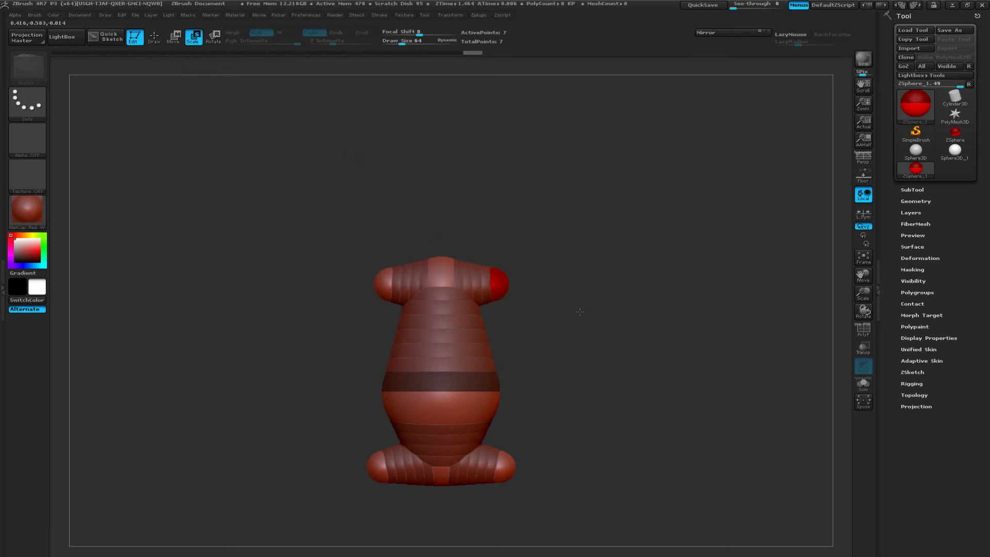
drag(580, 311, 547, 309)
key(q)
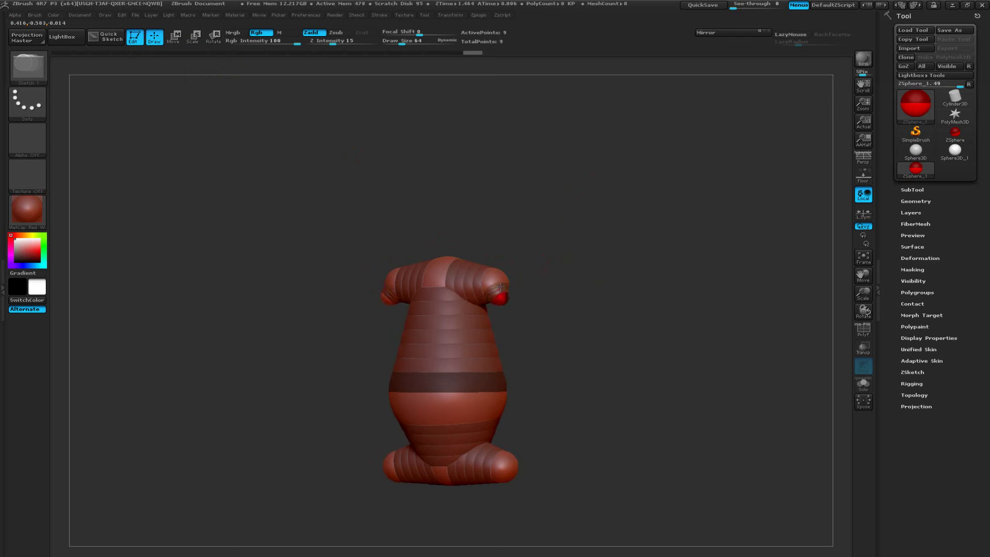
drag(501, 287, 582, 323)
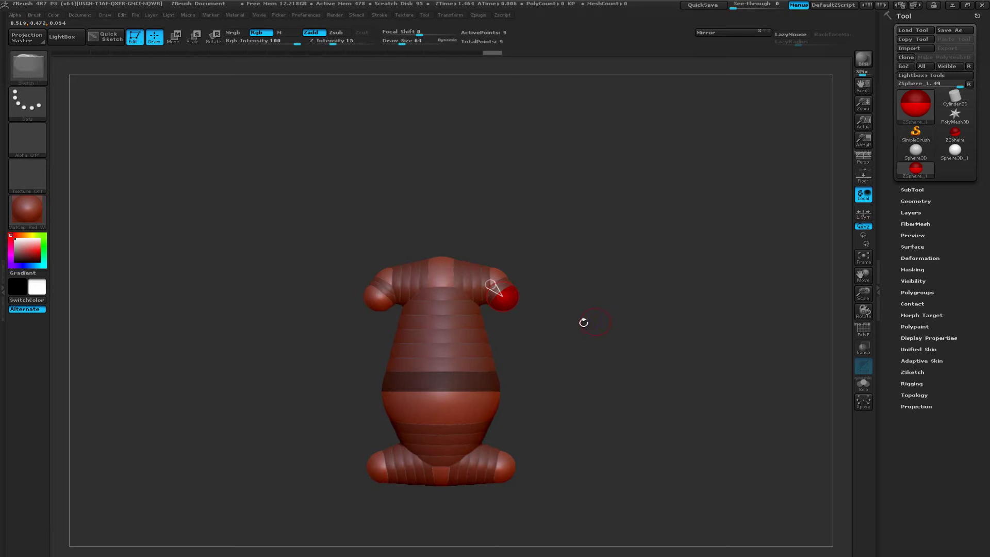
Pull the arm ZSpheres down and outward into long arms, and insert elbow ZSpheres bent slightly backward.
key(w)
mouse_move(513, 302)
mouse_down()
mouse_move(518, 338)
mouse_move(536, 358)
mouse_move(544, 414)
mouse_up()
key(q)
key(w)
drag(627, 380, 576, 368)
drag(536, 336, 568, 350)
drag(631, 356, 670, 320)
drag(490, 420, 491, 415)
Add a mirrored pair of leg ZSpheres beneath the hips and pull them straight down to form the legs.
key(q)
click(546, 431)
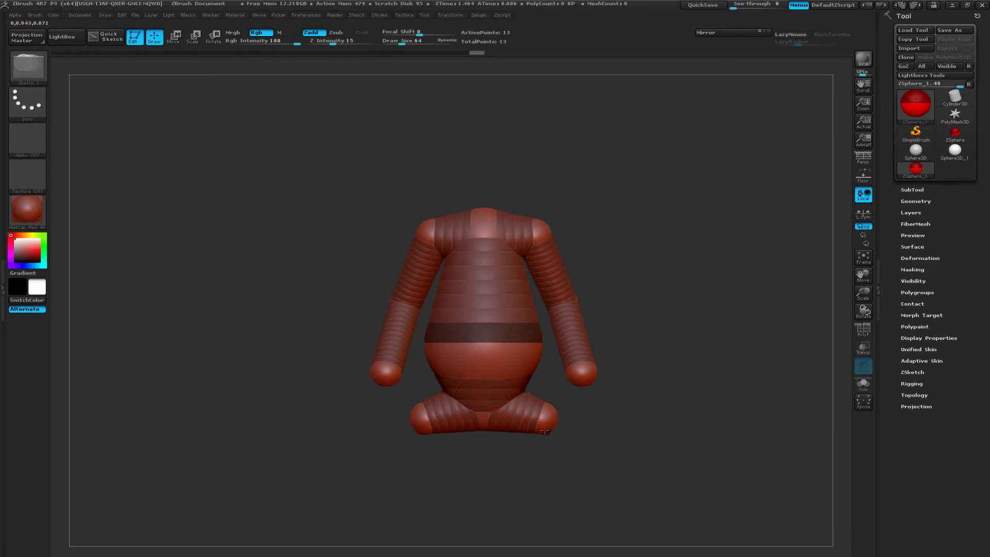
key(w)
mouse_move(544, 431)
mouse_down()
mouse_move(554, 510)
mouse_move(544, 522)
mouse_up()
mouse_move(649, 466)
alt+mouse_down()
mouse_move(671, 368)
mouse_move(640, 347)
alt+mouse_up()
Extend the legs downward and bend them at the knee ZSpheres, with the knees forward and the lower legs angled back.
key(q)
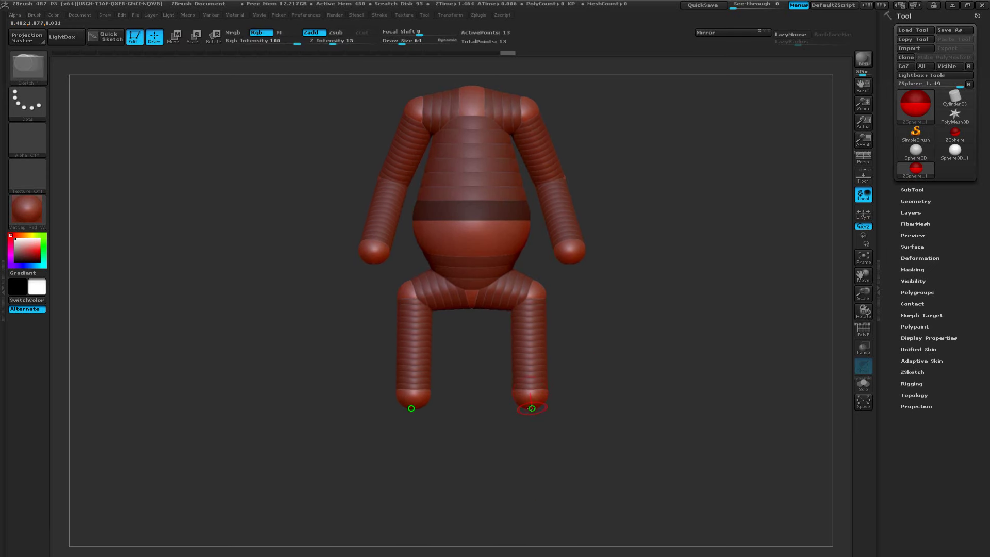
mouse_move(632, 396)
shift+mouse_down()
mouse_move(531, 412)
mouse_move(561, 448)
mouse_move(554, 464)
shift+mouse_up()
key(w)
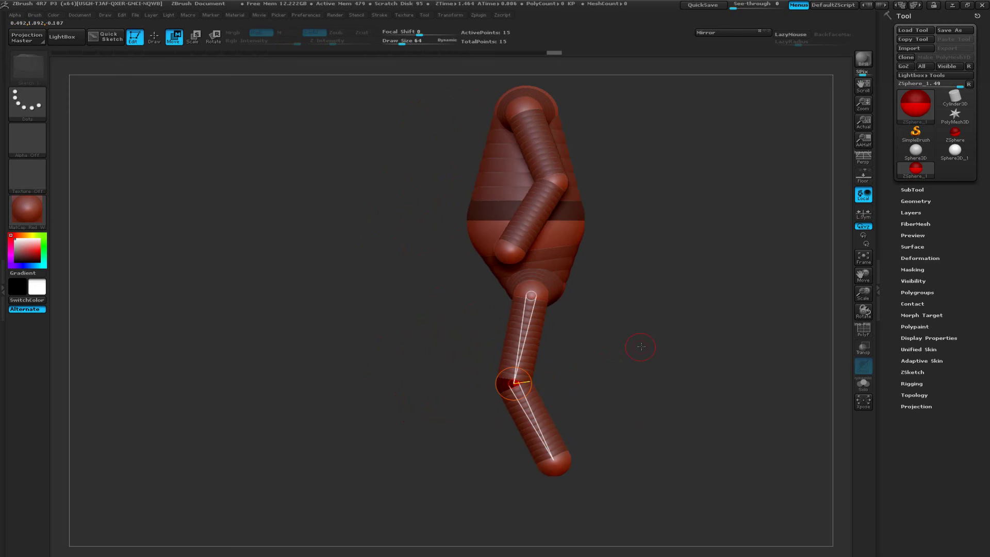
shift+drag(634, 349, 671, 380)
Add a neck ZSphere above the chest with a head ZSphere on top, and raise the head to lengthen the neck.
key(q)
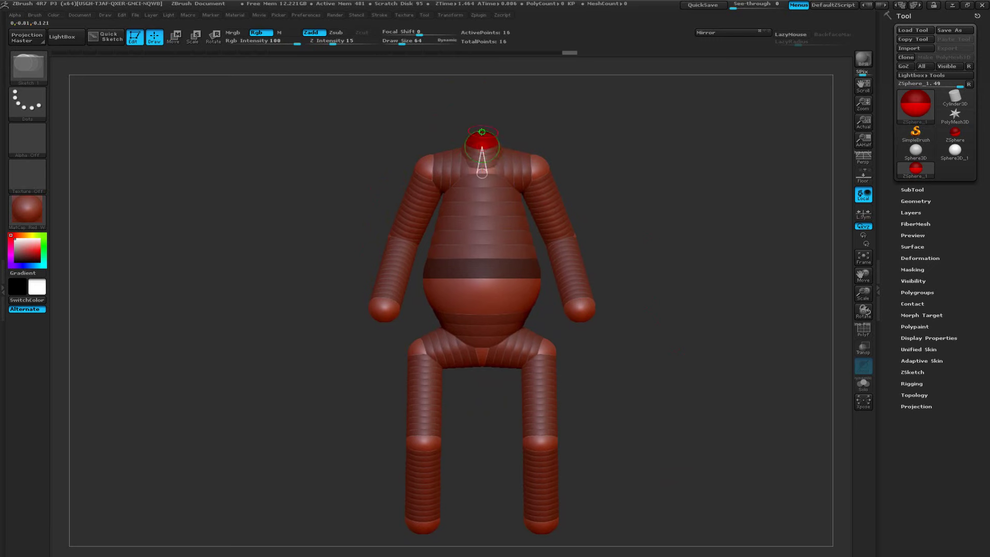
drag(485, 135, 485, 116)
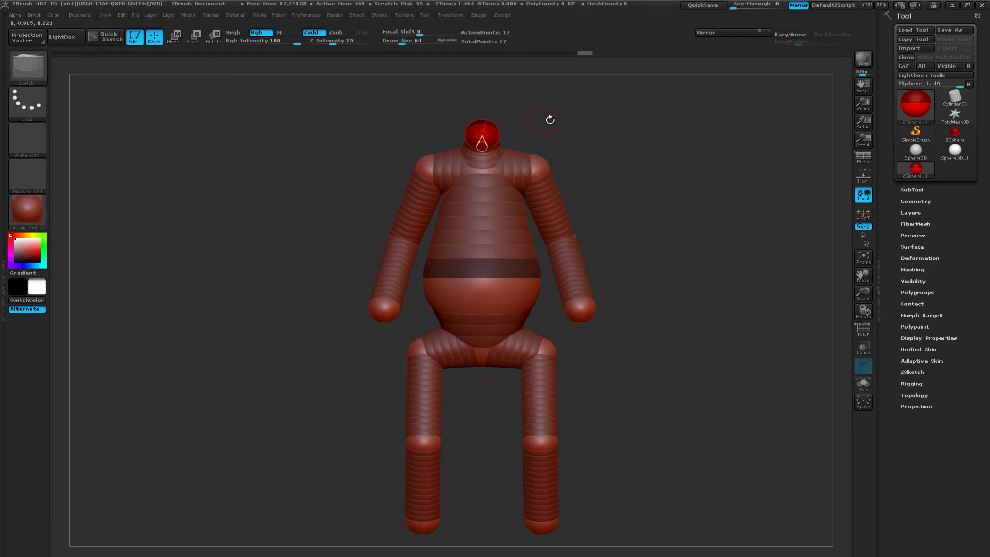
mouse_move(550, 119)
alt+mouse_down()
mouse_move(557, 175)
mouse_move(541, 155)
alt+mouse_up()
key(w)
drag(478, 193, 478, 184)
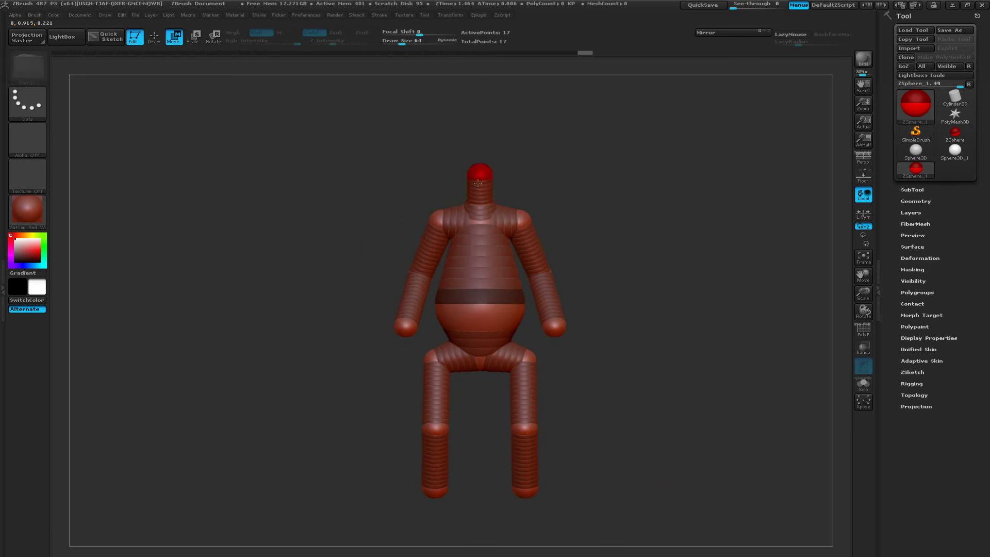
Shift the head ZSphere forward in side view and scale it up to full head size.
drag(564, 181, 494, 258)
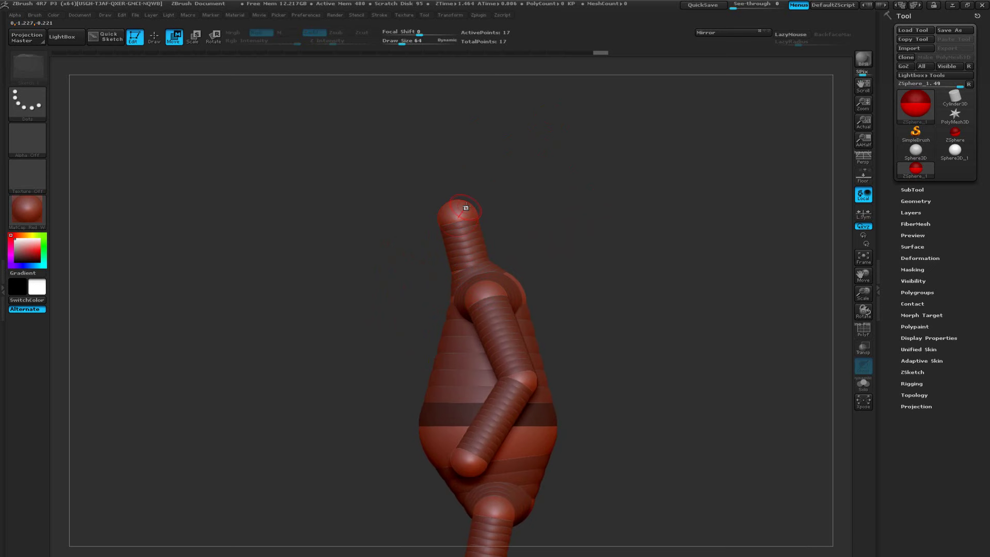
key(e)
drag(464, 209, 398, 473)
drag(393, 323, 335, 327)
alt+drag(608, 336, 636, 284)
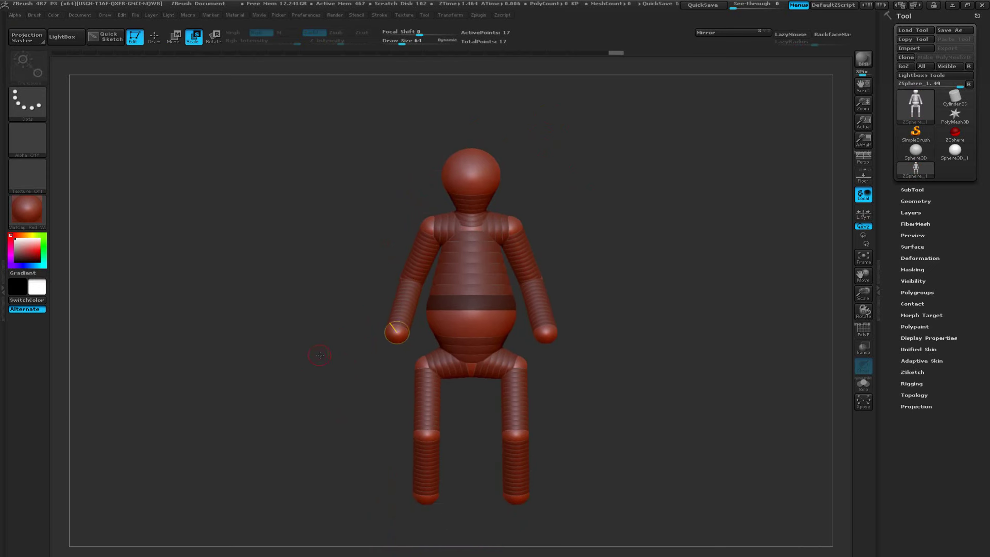
Examine the ZSphere figure's proportions from the side, front and three-quarter views.
drag(319, 355, 374, 358)
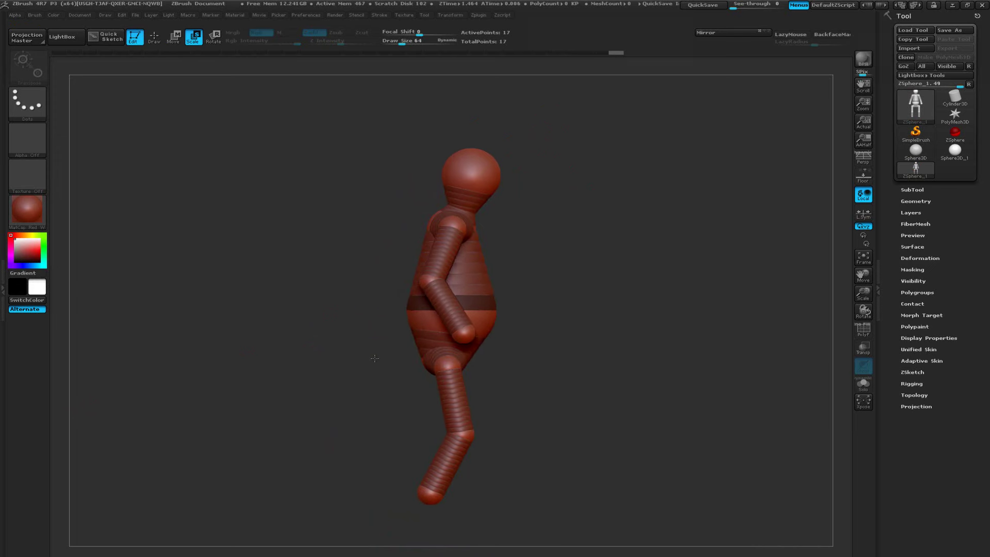
drag(554, 347, 507, 349)
drag(580, 228, 562, 285)
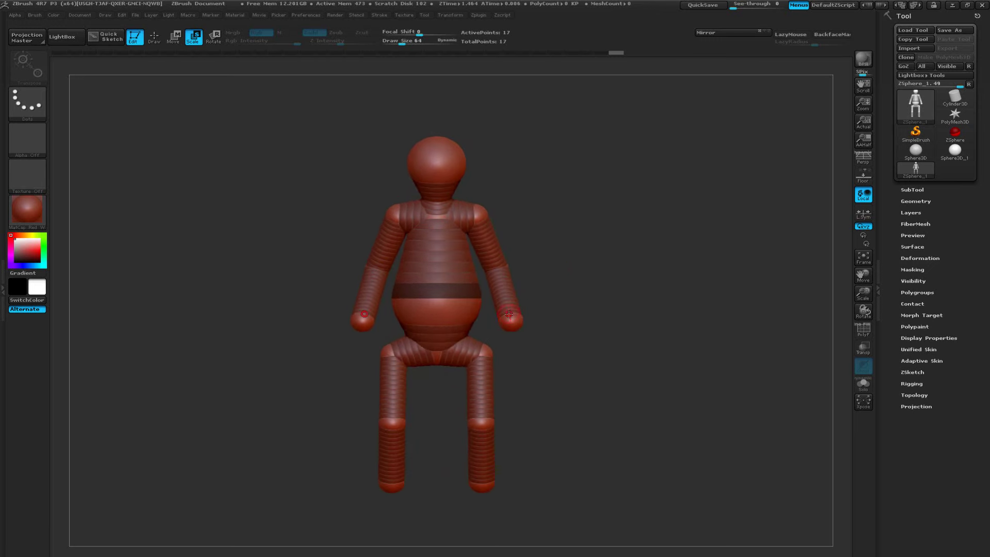
alt+drag(553, 316, 599, 299)
drag(595, 338, 509, 312)
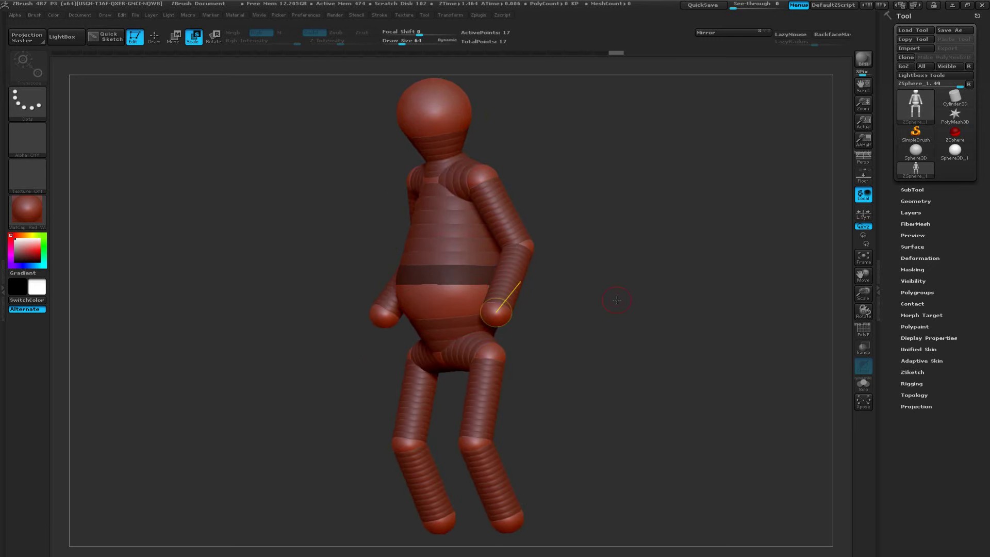
mouse_move(616, 299)
mouse_down()
mouse_move(570, 303)
mouse_move(608, 305)
mouse_up()
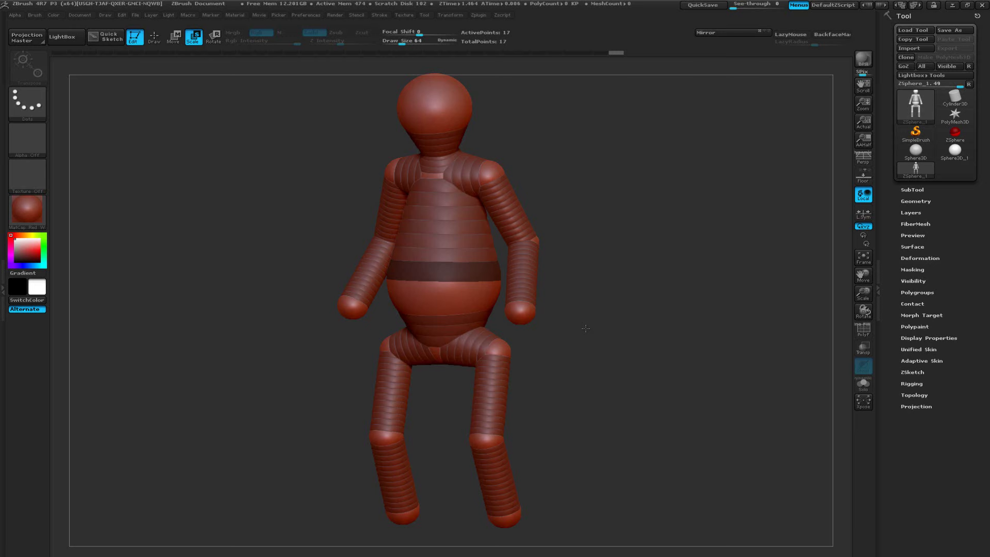
drag(585, 328, 625, 380)
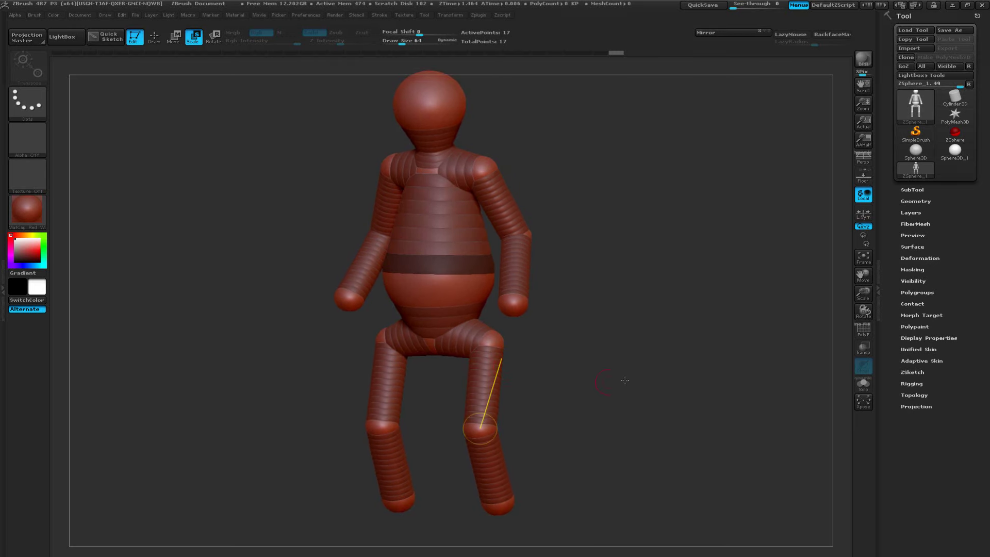
Open the Adaptive Skin settings and compare the skin preview at density 2 with the ZSphere figure.
click(924, 361)
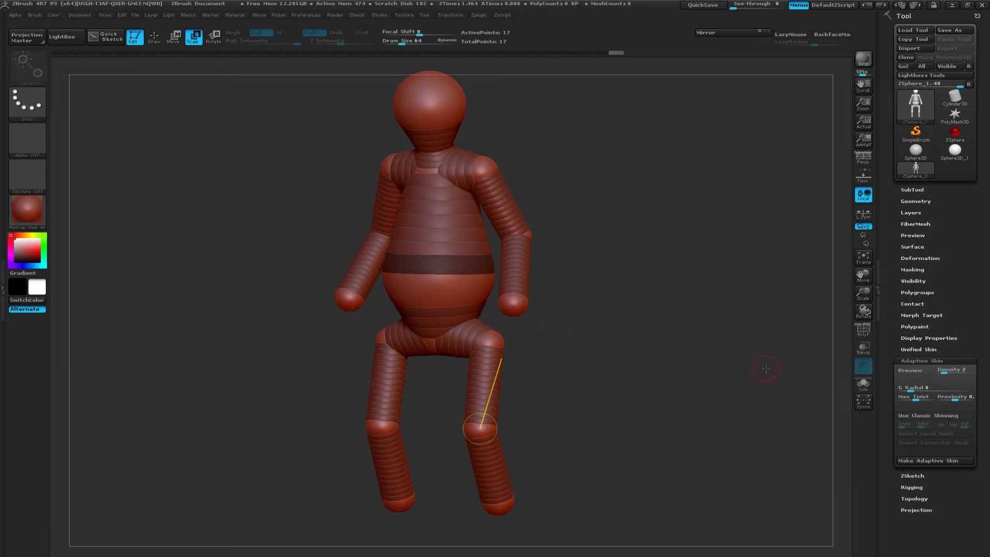
key(a)
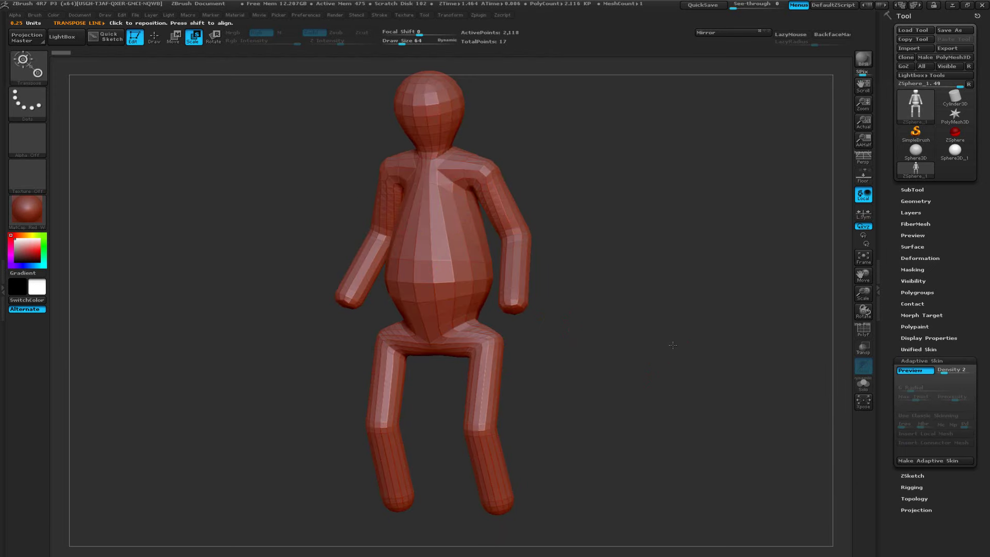
drag(672, 345, 659, 365)
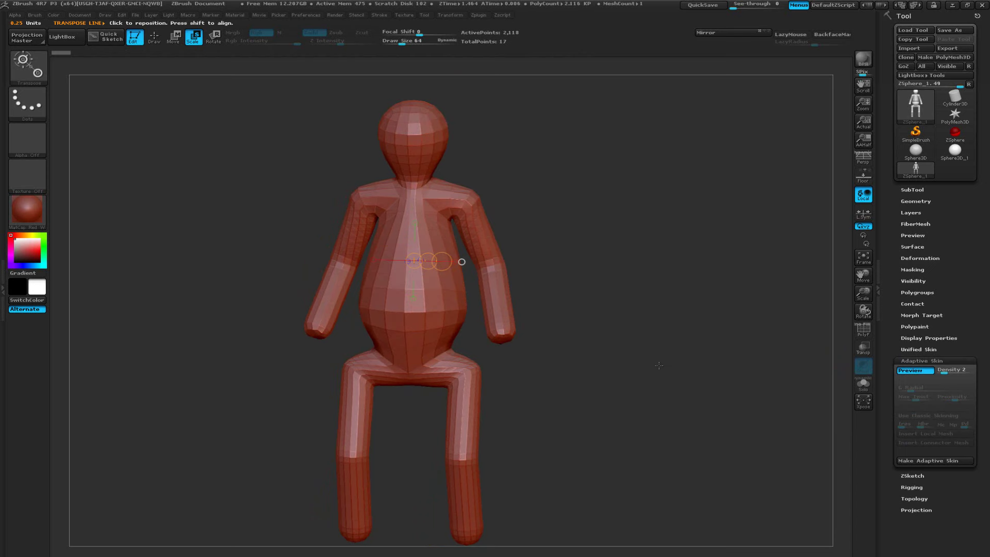
key(a)
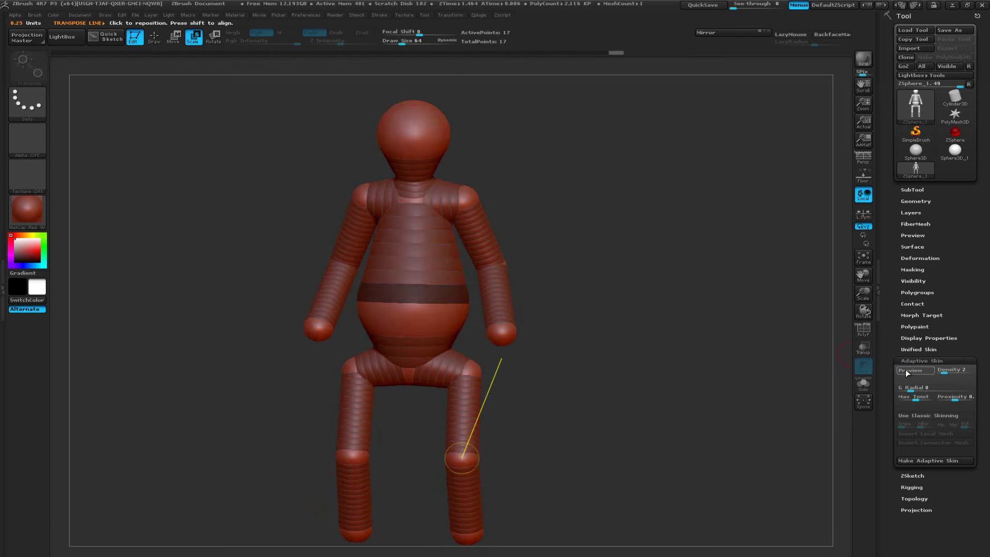
key(a)
key(a)
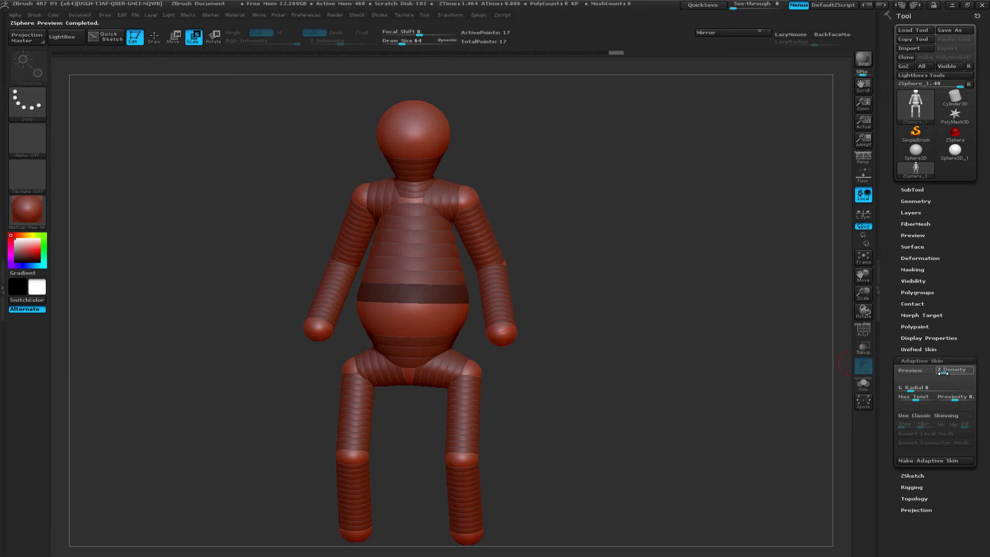
Preview the adaptive skin at mesh density 1, return it to 2 and check the mesh from the front.
key(a)
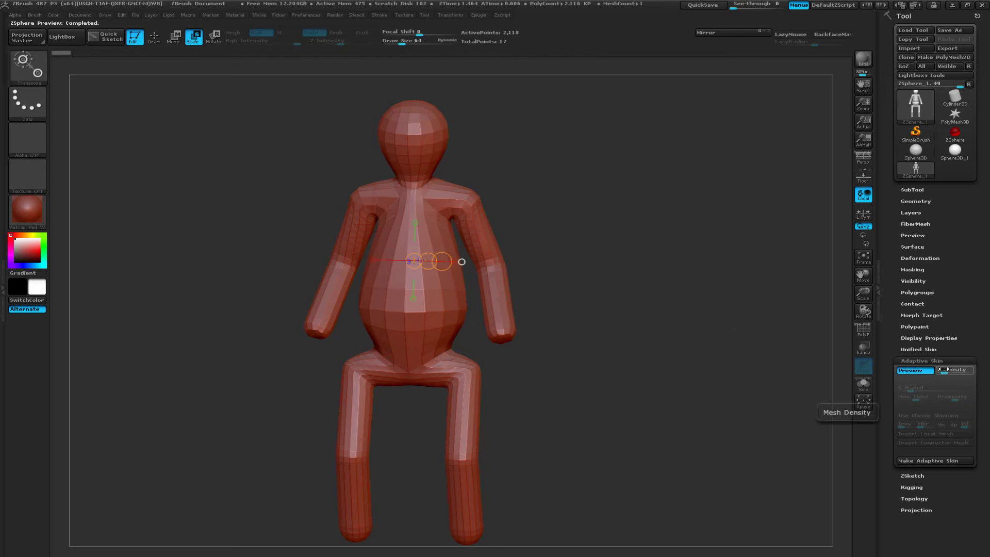
drag(947, 376, 935, 373)
mouse_move(682, 328)
mouse_down()
mouse_move(630, 326)
mouse_move(672, 328)
mouse_up()
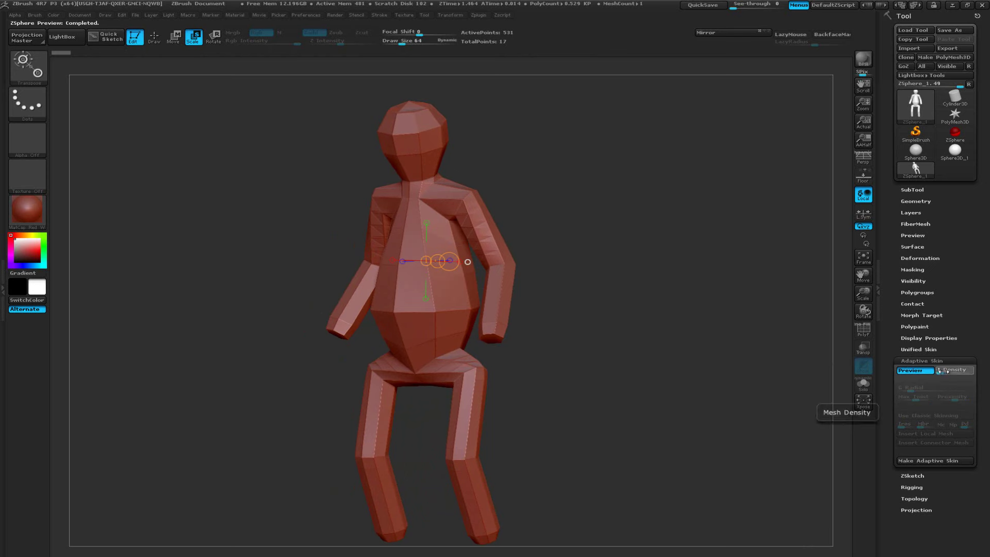
drag(939, 370, 944, 371)
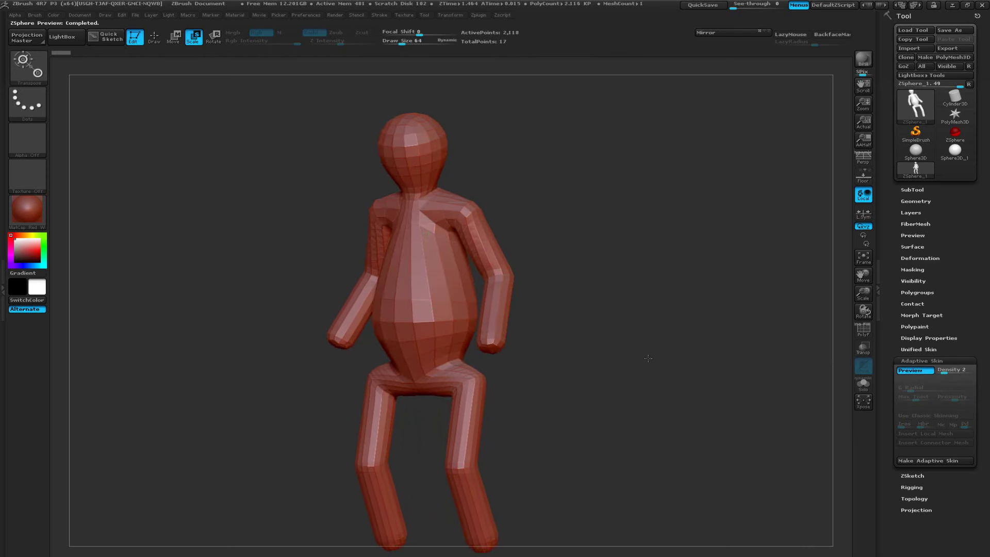
drag(648, 358, 618, 337)
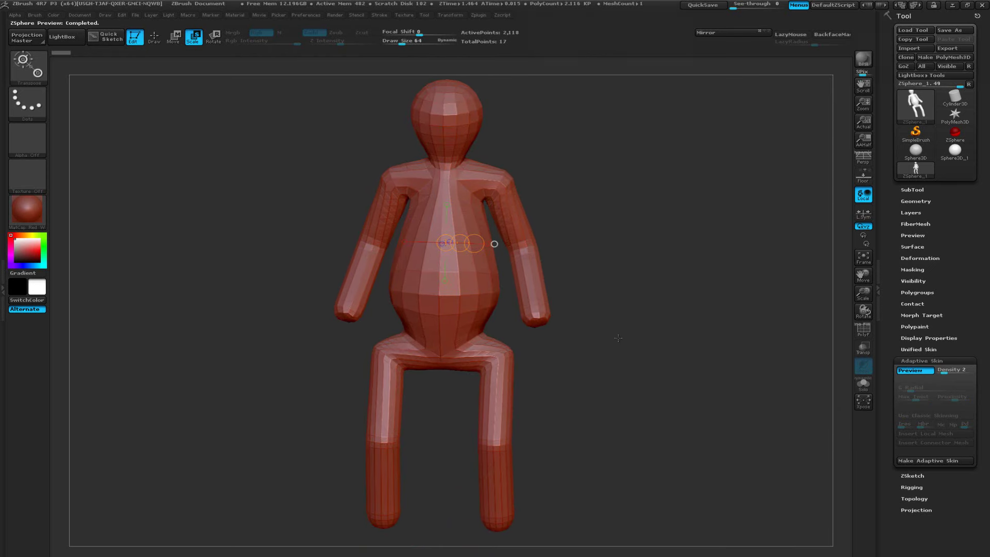
Inspect the skin preview's polygroup wireframe at mesh density 3, then hide the wireframe and restore density 2.
key(shift+f)
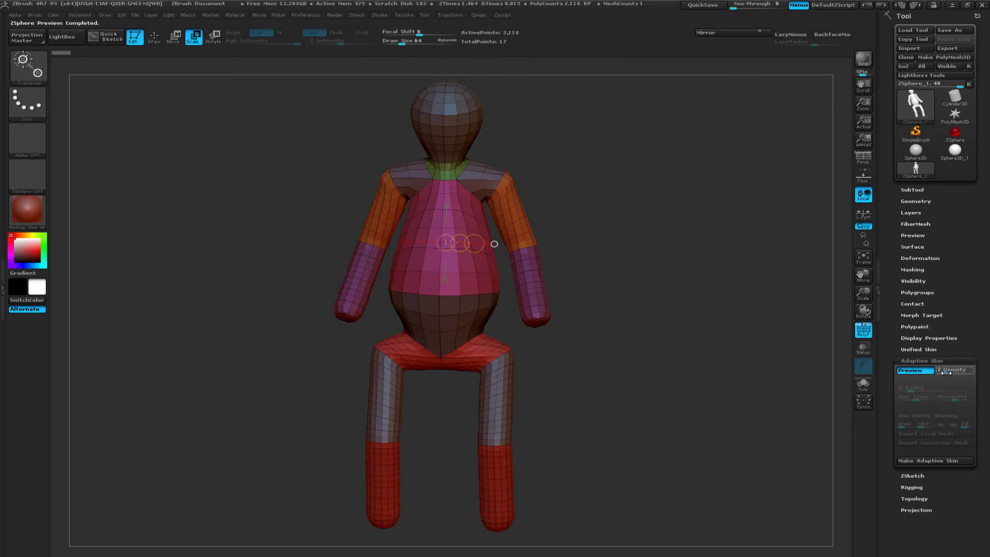
drag(947, 373, 946, 372)
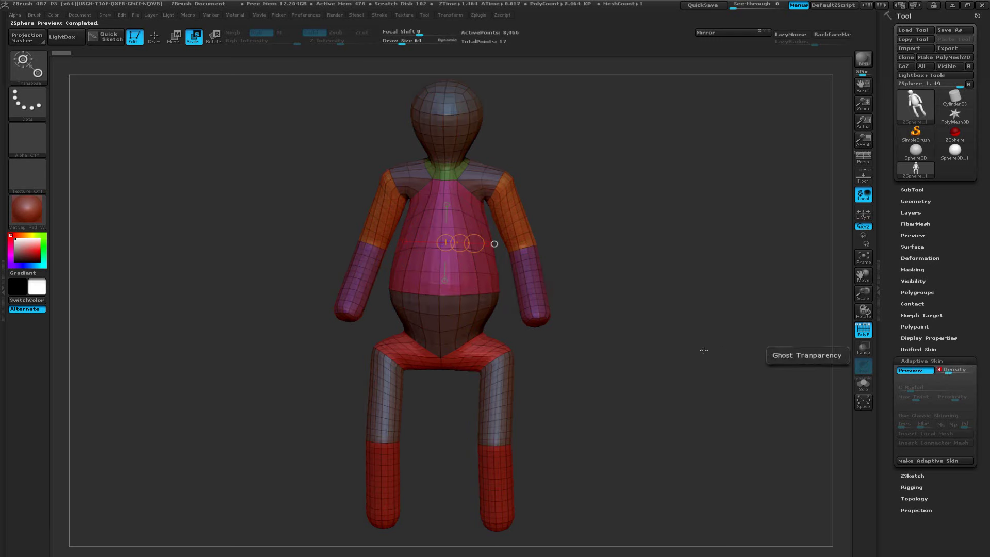
mouse_move(703, 348)
alt+mouse_down()
mouse_move(665, 367)
mouse_move(700, 347)
mouse_move(685, 341)
mouse_move(682, 360)
mouse_move(692, 348)
alt+mouse_up()
key(shift+f)
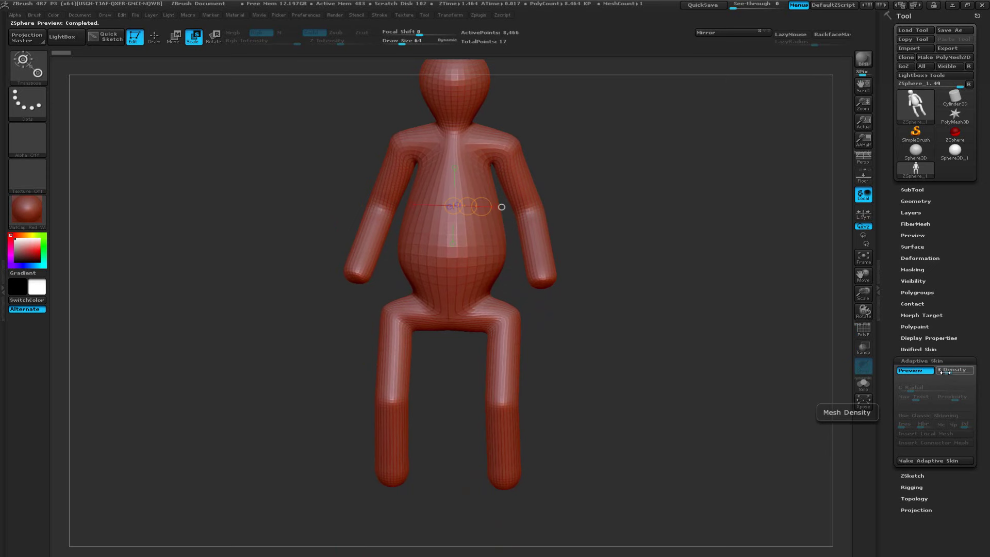
drag(947, 372, 942, 372)
mouse_move(682, 356)
alt+mouse_down()
mouse_move(690, 380)
mouse_move(658, 369)
alt+mouse_up()
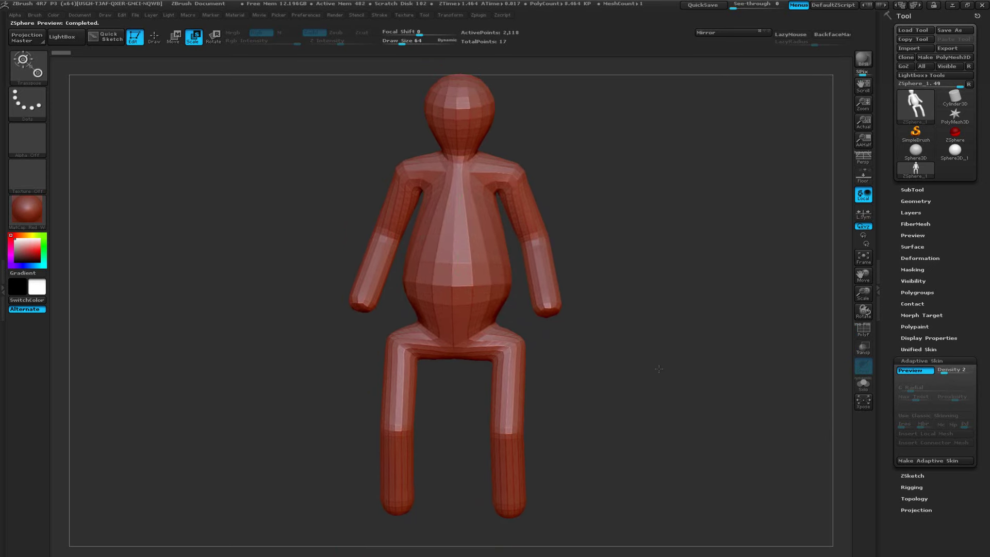
Exit the skin preview, enlarge the pelvis ZSphere and raise it and the belly ZSphere slightly to reshape the lower torso.
key(a)
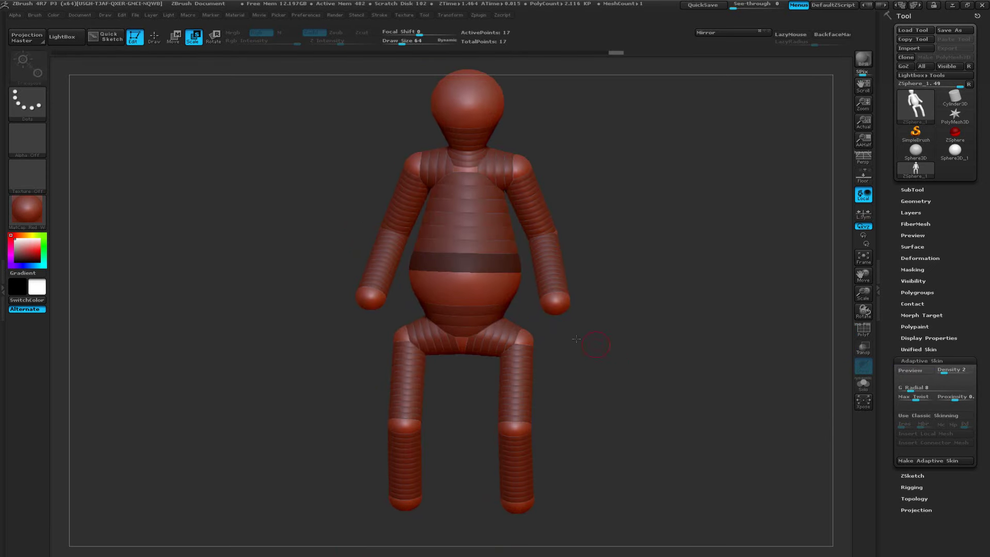
key(w)
key(e)
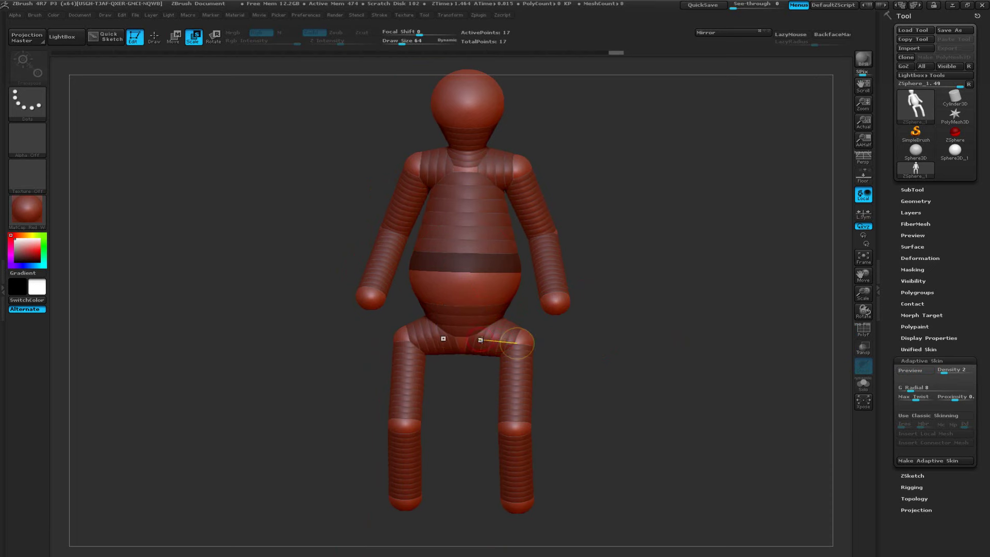
drag(469, 334, 474, 335)
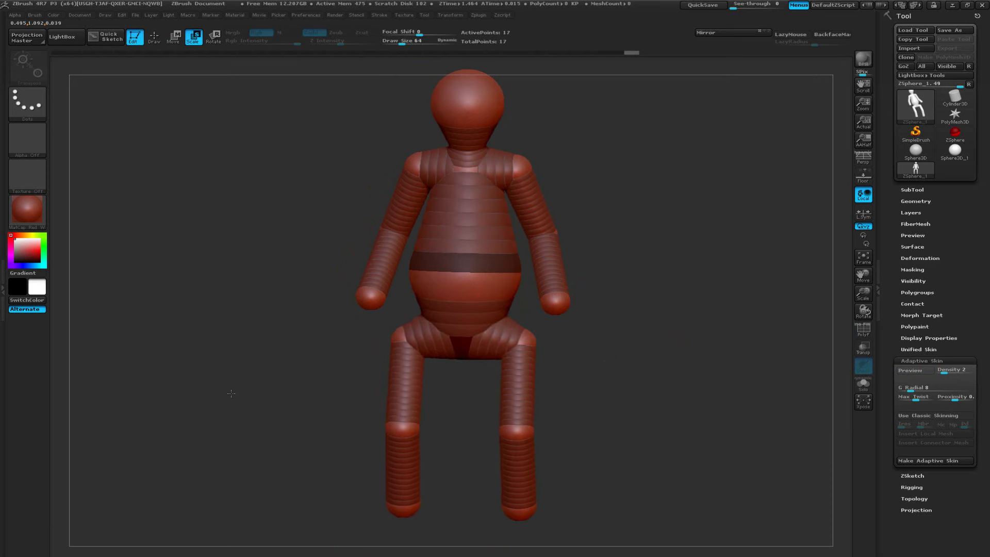
key(w)
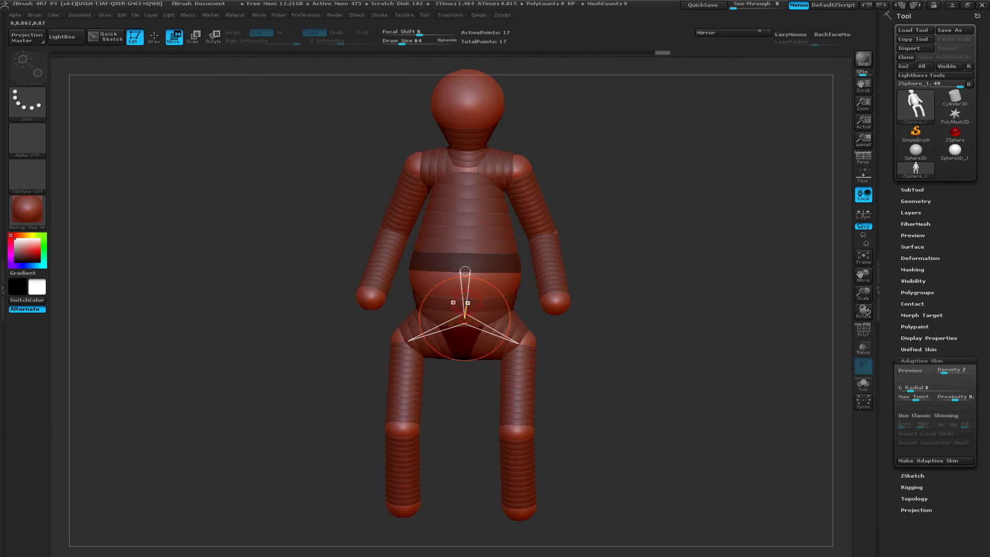
drag(468, 273, 468, 277)
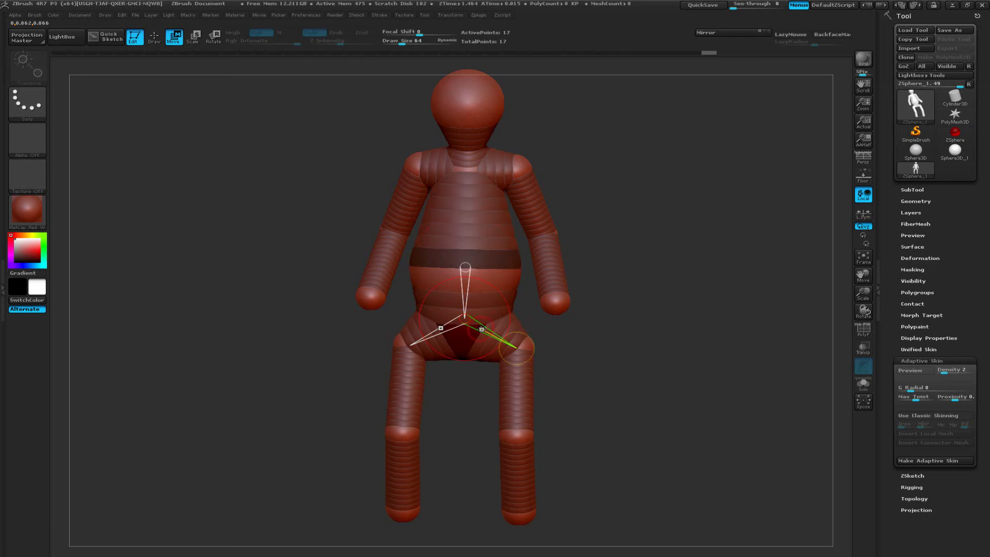
Move the hip ZSpheres and attached legs inward and slightly down, keeping both sides symmetrical.
mouse_move(481, 329)
mouse_down()
mouse_move(490, 329)
mouse_move(472, 341)
mouse_up()
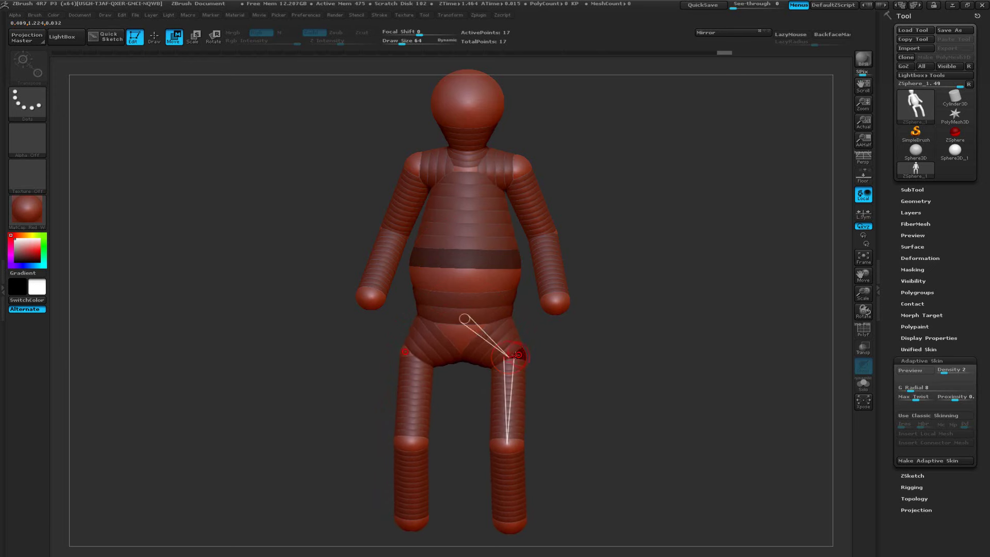
drag(532, 355, 517, 351)
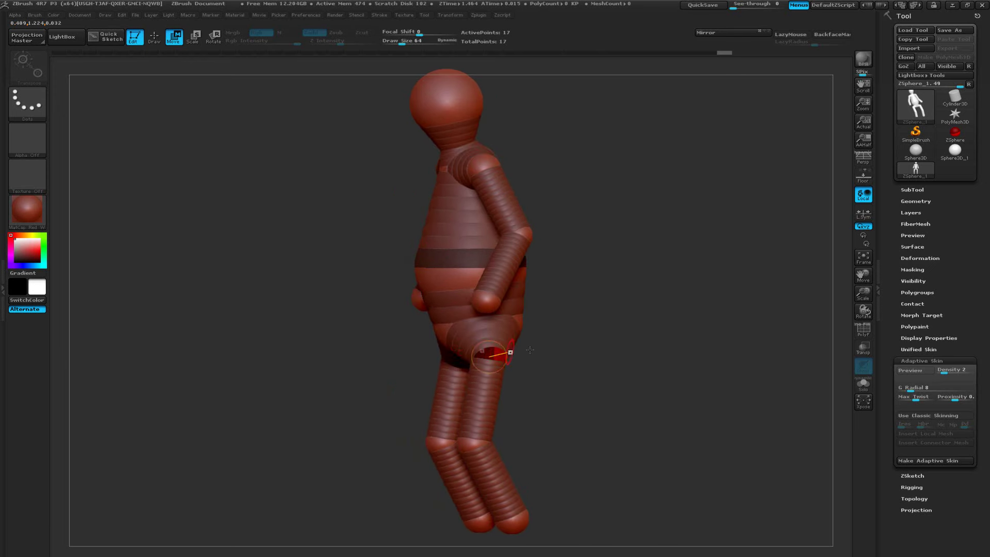
shift+drag(530, 350, 611, 347)
click(502, 345)
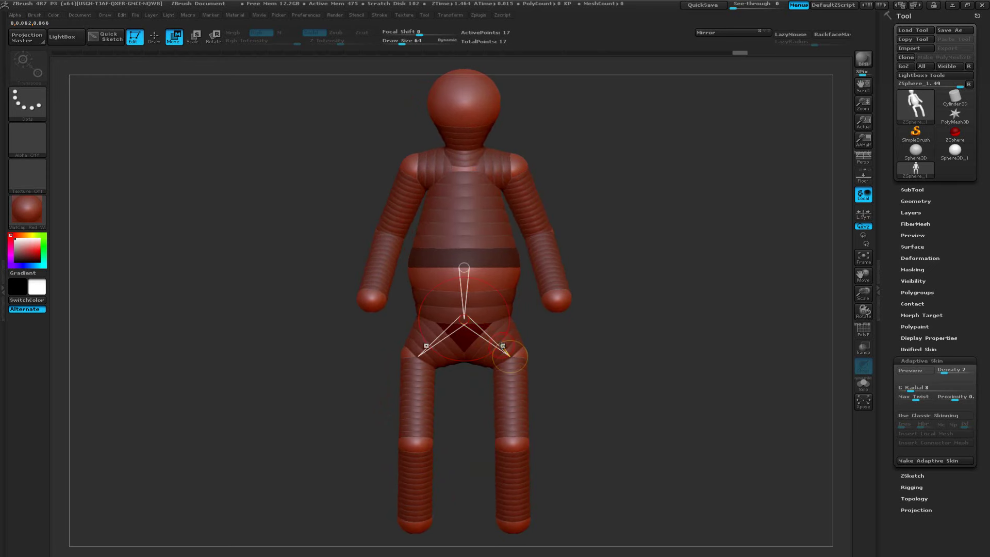
drag(491, 338, 504, 373)
alt+drag(572, 367, 510, 357)
mouse_move(572, 353)
alt+mouse_down()
mouse_move(562, 357)
mouse_move(596, 357)
mouse_move(579, 349)
alt+mouse_up()
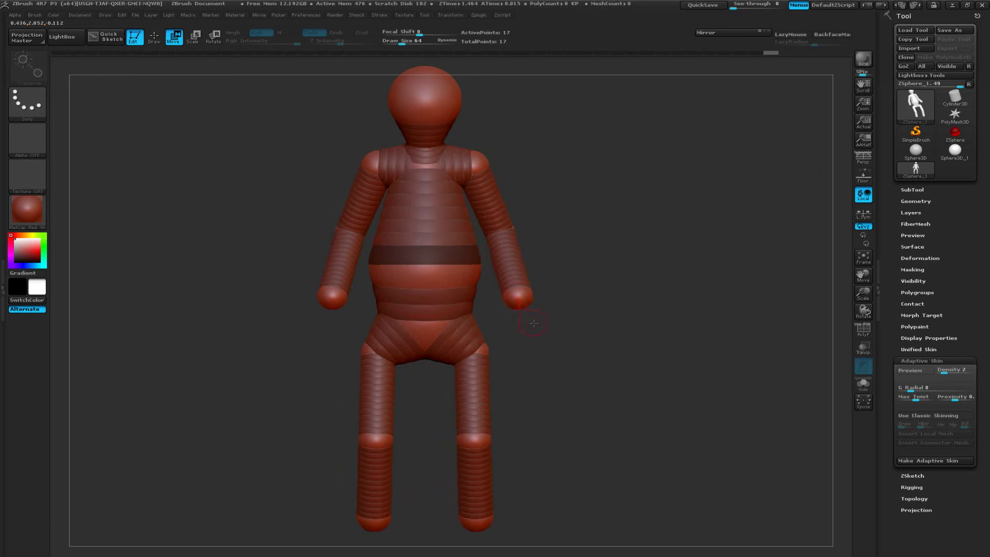
Preview the figure's skin at density 2, generate an adaptive skin mesh from it and exit the preview.
key(a)
drag(562, 335, 559, 359)
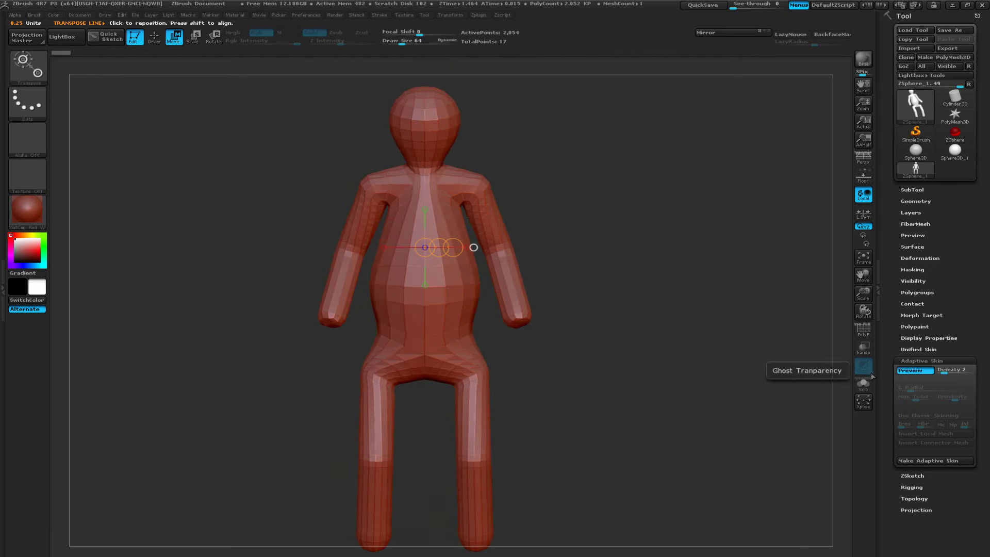
click(920, 456)
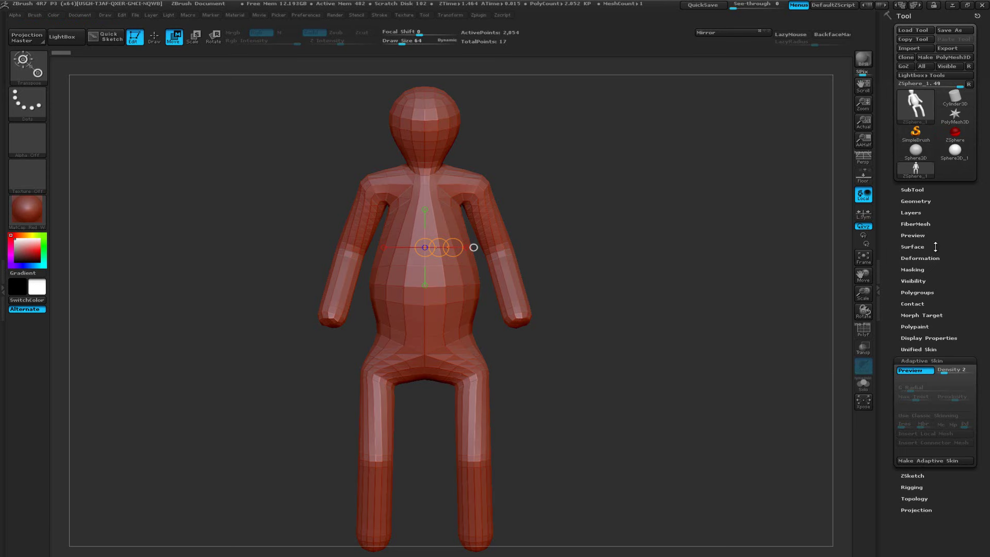
click(924, 460)
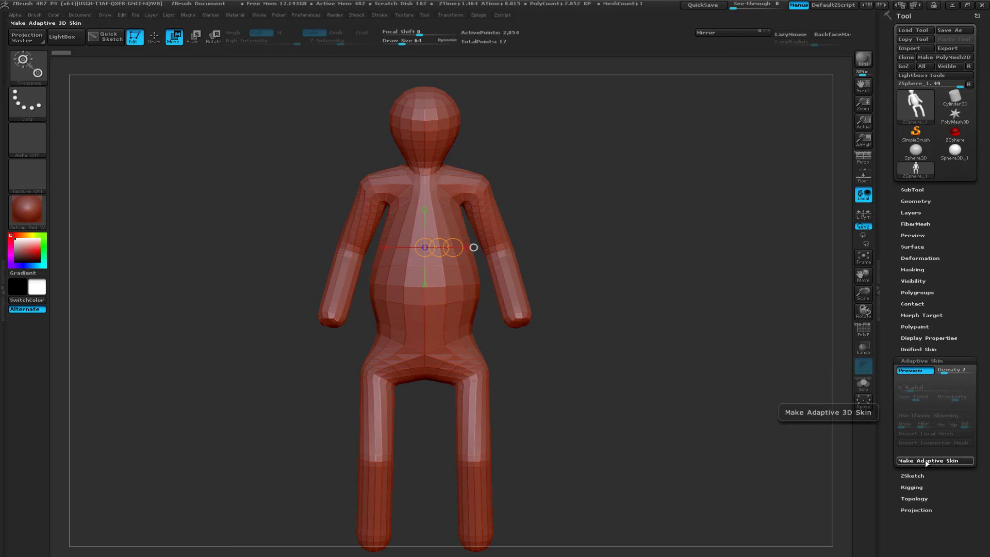
mouse_move(923, 171)
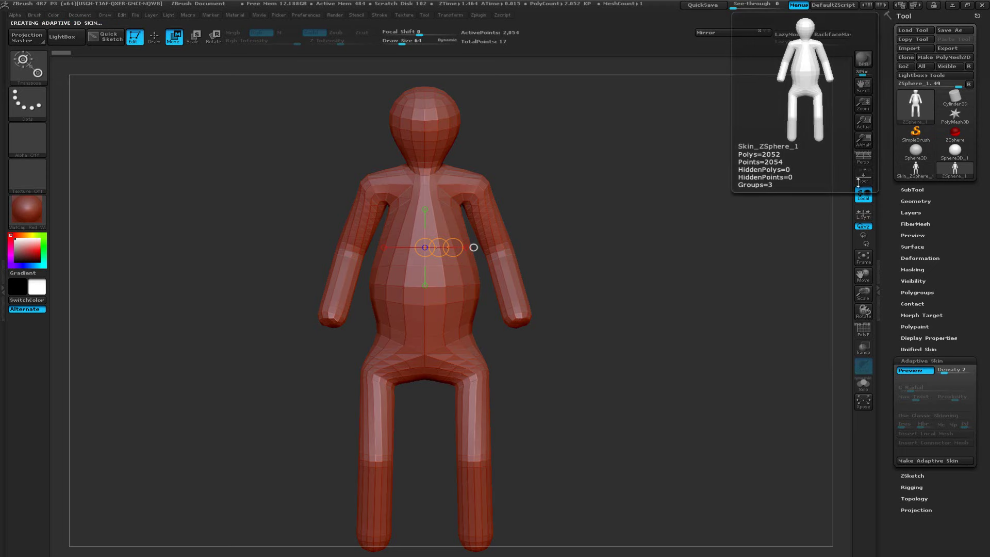
key(a)
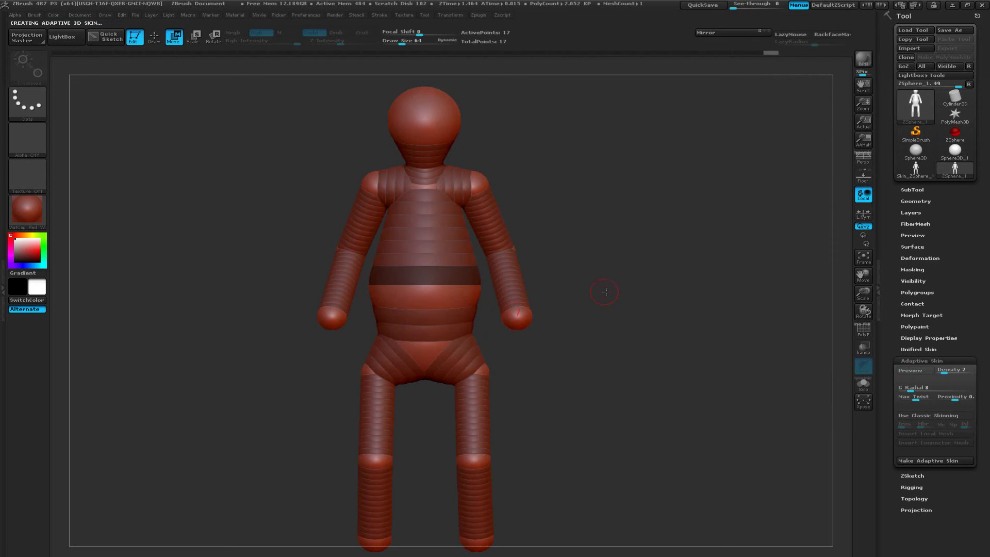
Switch to the generated Skin_ZSphere_1 mesh and check it from the front, toggling the wireframe display.
mouse_move(604, 291)
mouse_down()
mouse_move(628, 293)
mouse_move(607, 275)
mouse_up()
click(455, 295)
drag(830, 189, 837, 186)
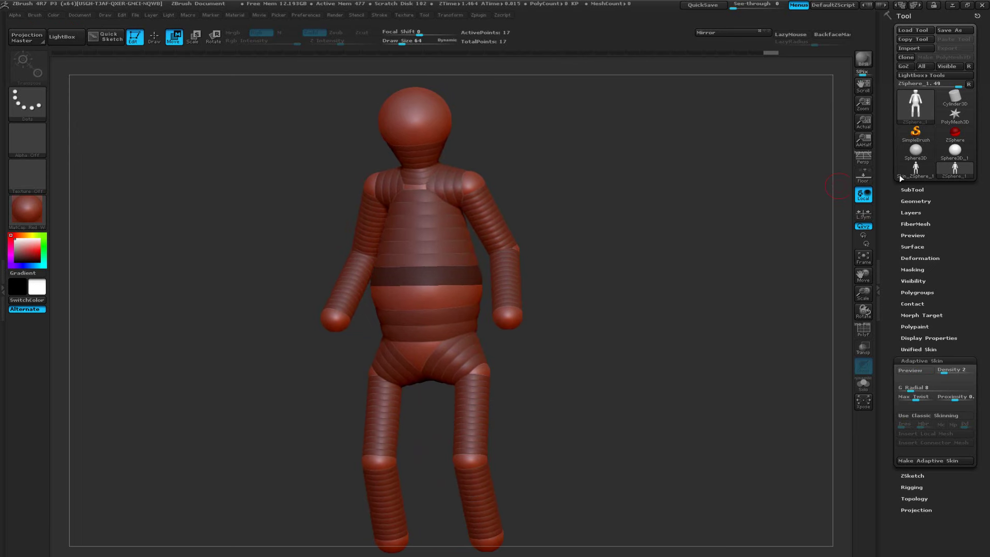
mouse_move(920, 171)
click(915, 168)
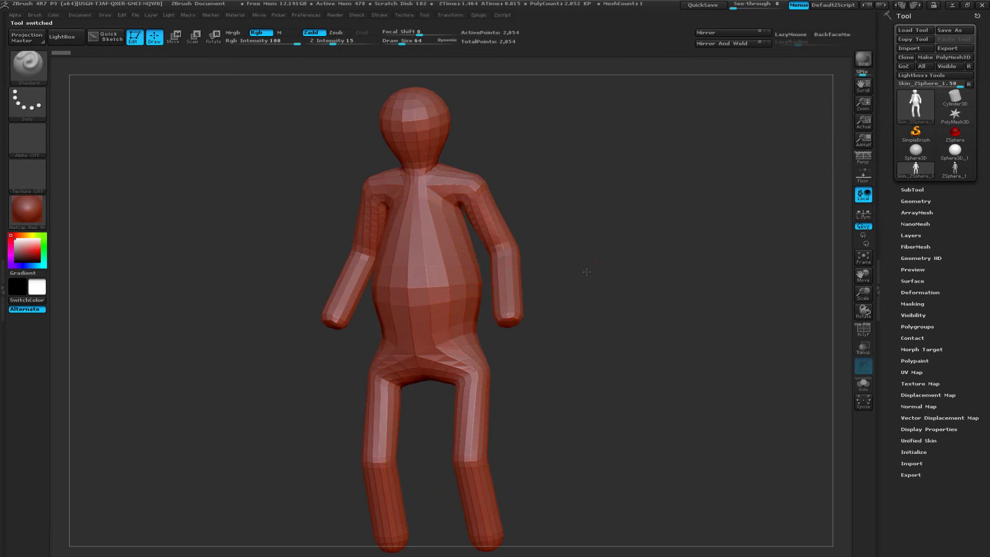
mouse_move(586, 272)
shift+mouse_down()
mouse_move(598, 274)
mouse_move(570, 271)
mouse_move(625, 270)
mouse_move(642, 323)
mouse_move(643, 298)
mouse_move(670, 279)
mouse_move(732, 261)
shift+mouse_up()
key(shift+f)
key(shift+f)
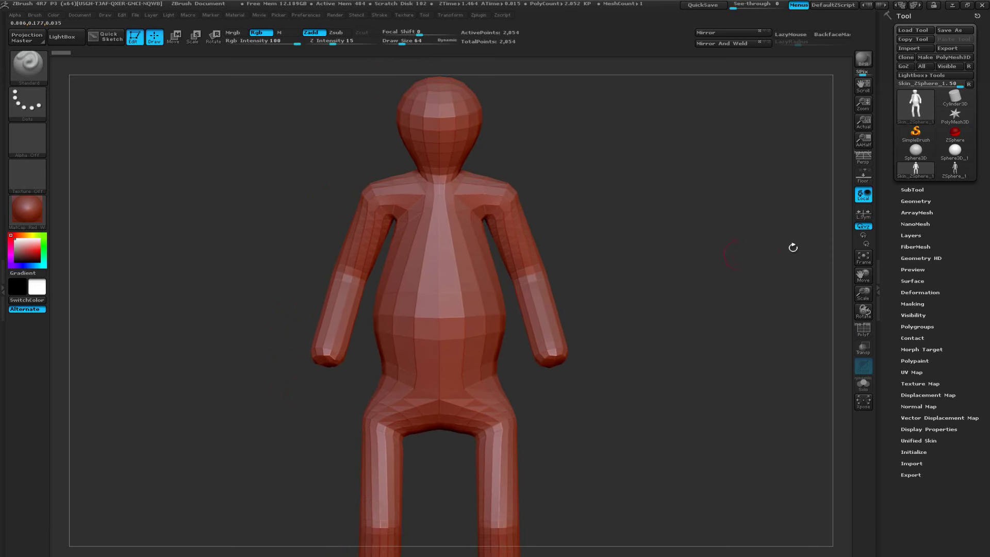
Subdivide the skin mesh three times to reach subdivision level 5.
click(922, 203)
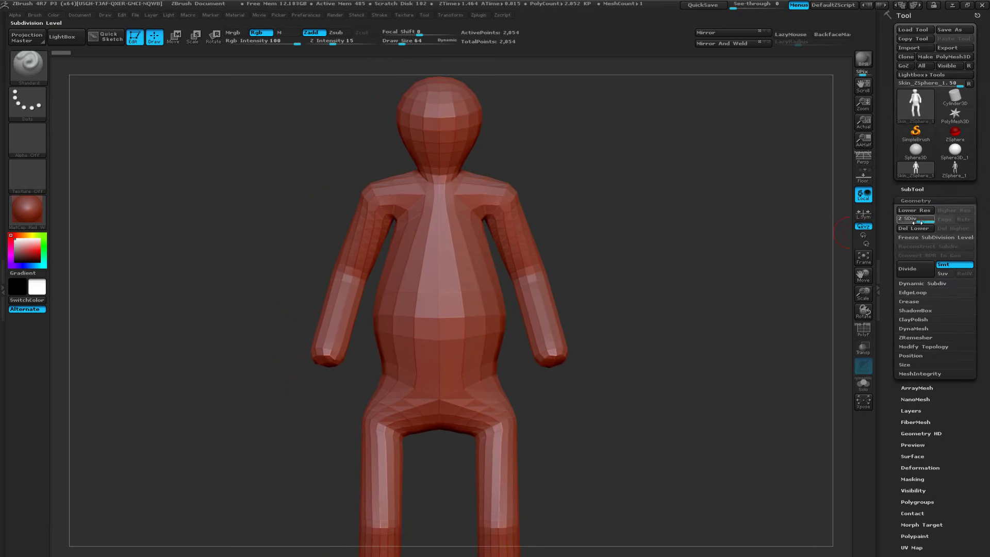
click(912, 269)
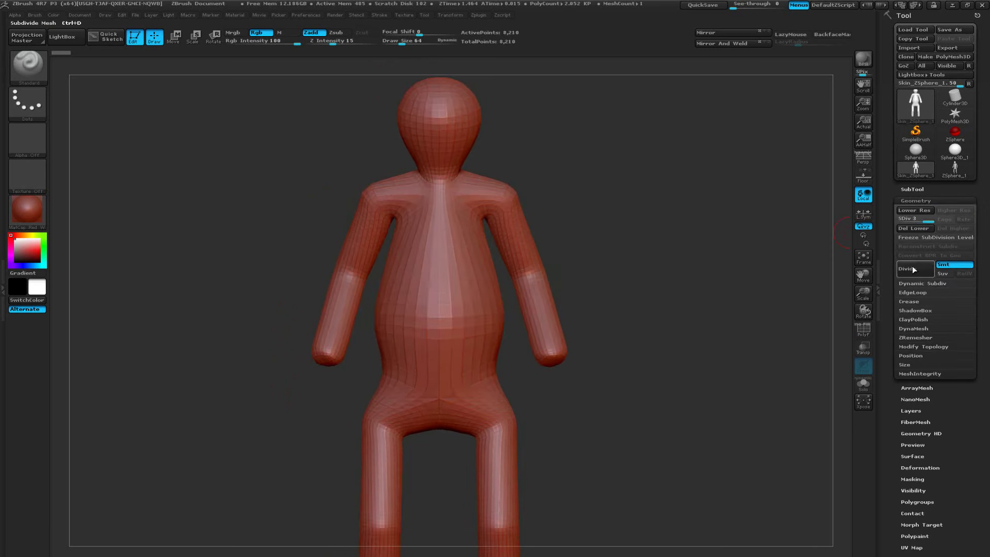
click(913, 269)
click(914, 267)
drag(753, 260, 687, 261)
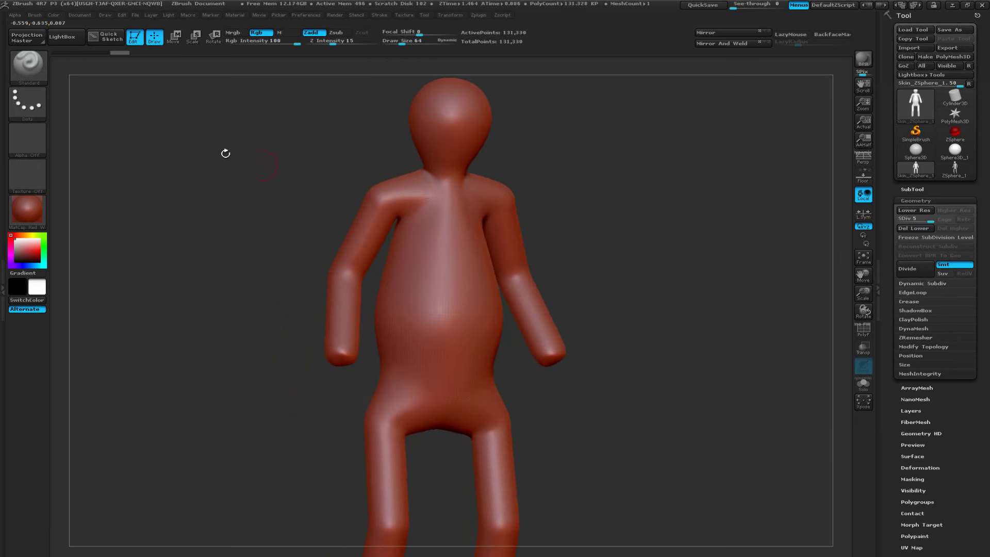
Sculpt rough collarbone and chest forms with the ClayBuildup brush, smooth them and frame the whole figure.
click(28, 66)
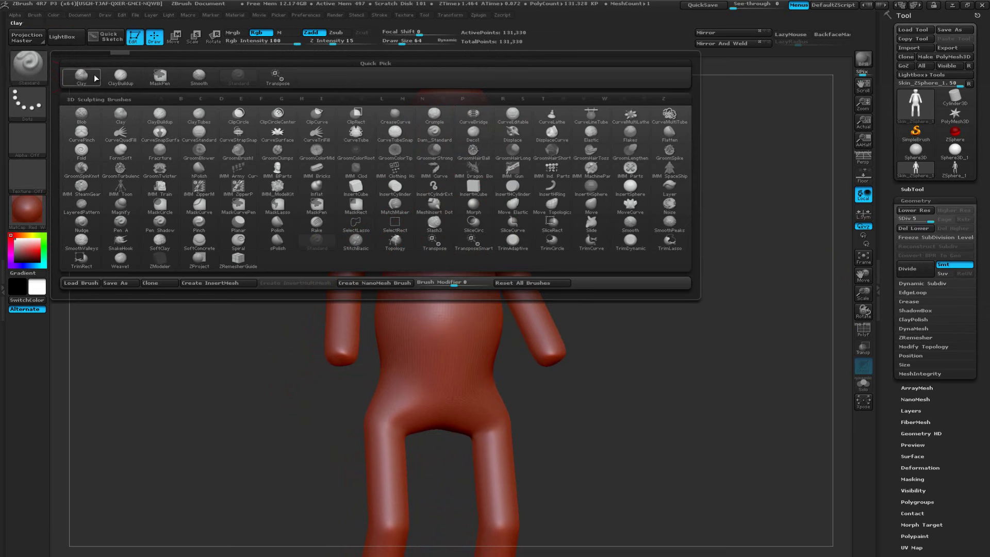
click(106, 78)
drag(606, 224, 595, 223)
mouse_move(466, 213)
mouse_down()
mouse_move(463, 204)
mouse_move(438, 222)
mouse_move(464, 227)
mouse_move(452, 236)
mouse_move(490, 211)
mouse_up()
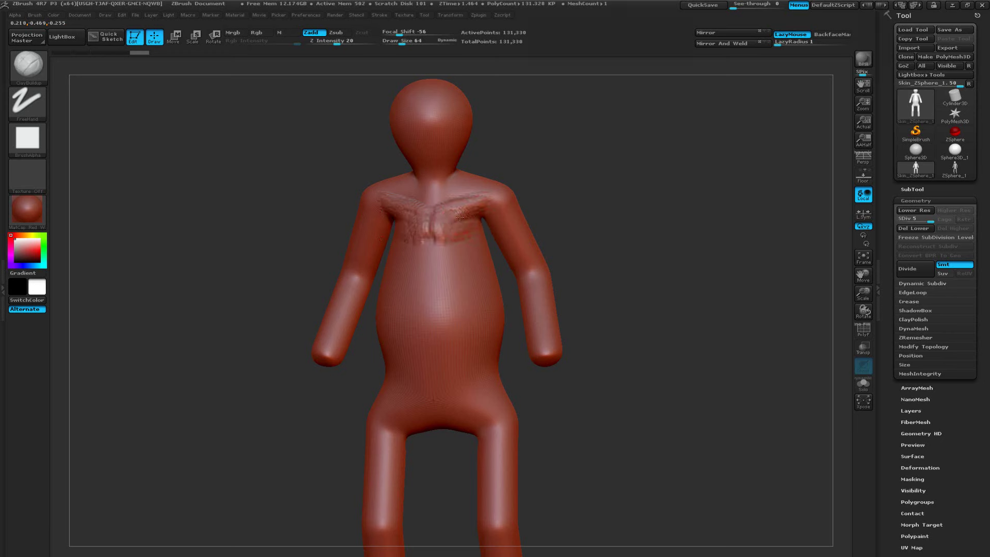
drag(630, 258, 579, 279)
key(f)
key(shift)
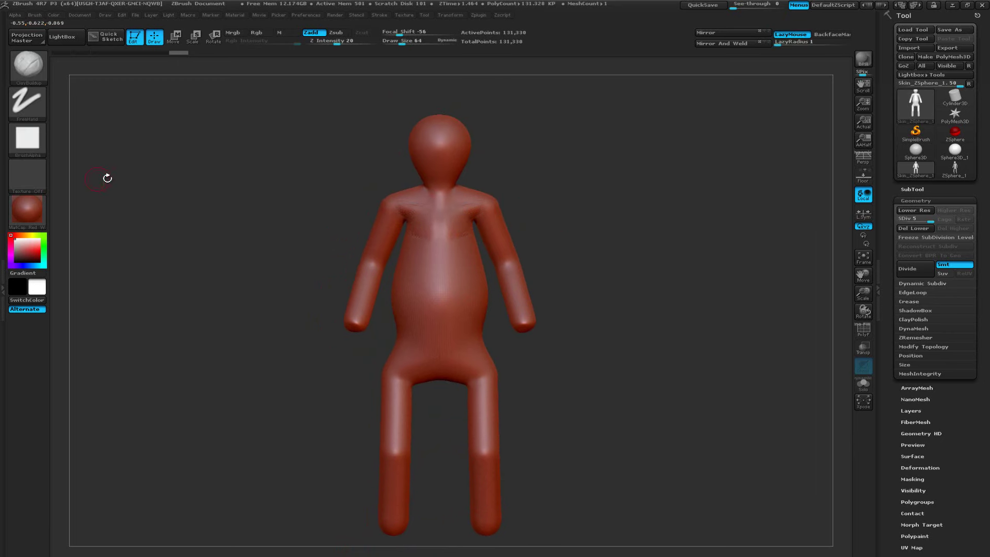
alt+drag(600, 263, 595, 254)
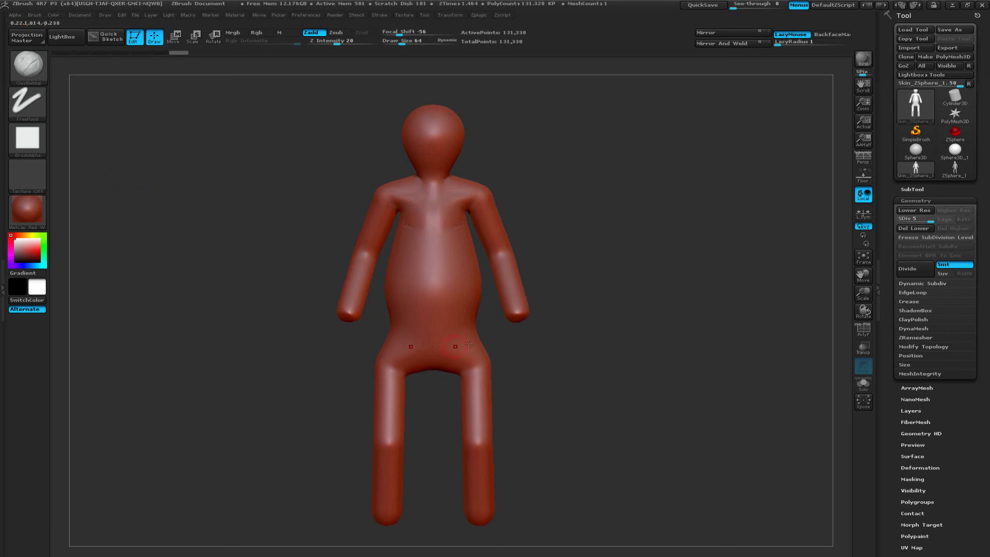
Switch to a fresh ZSphere, add a child ZSphere at its underside and pull it down into a tapering limb.
click(954, 132)
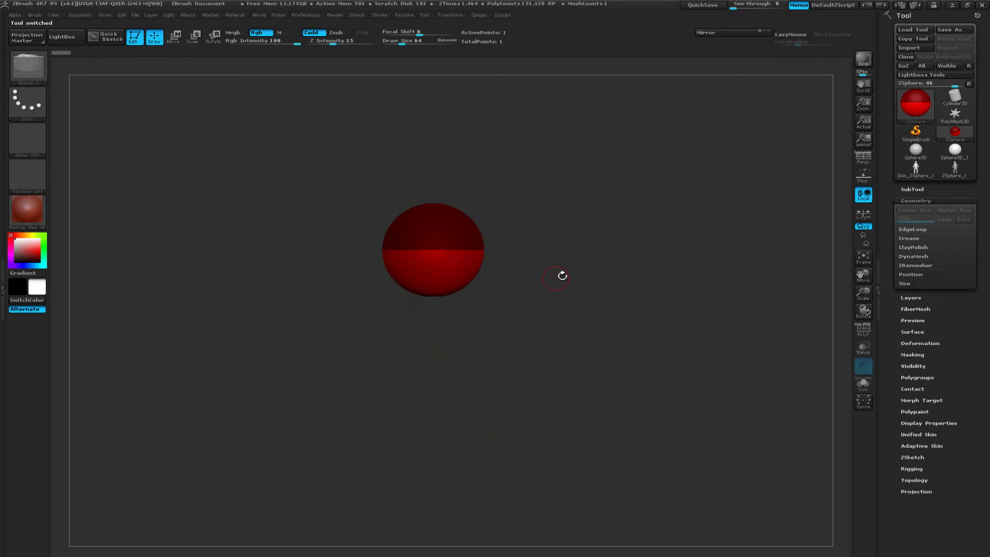
alt+drag(563, 276, 574, 277)
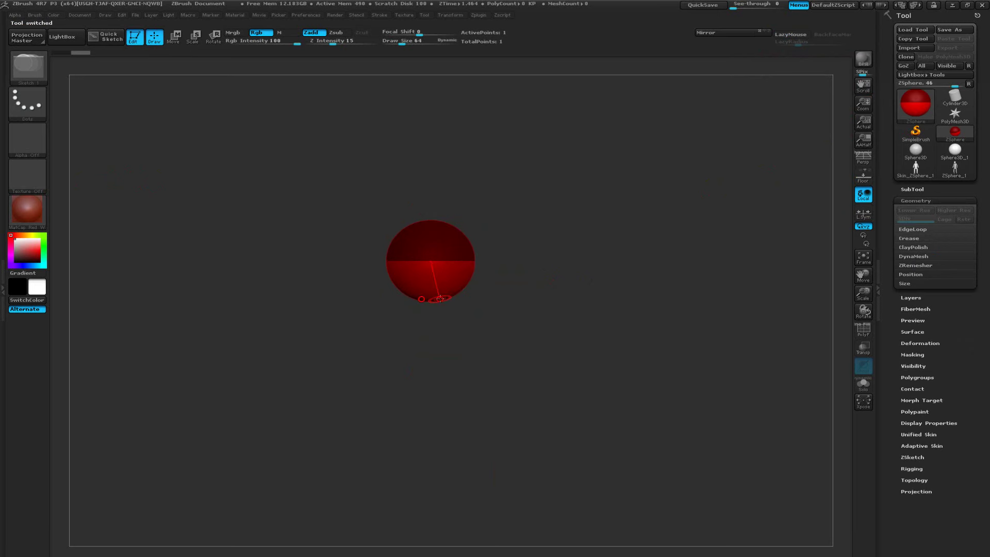
drag(430, 300, 454, 300)
mouse_move(514, 295)
shift+mouse_down()
mouse_move(473, 299)
mouse_move(444, 322)
mouse_move(461, 336)
shift+mouse_up()
key(w)
shift+drag(521, 257, 592, 253)
Add ZSpheres on the root, pull one out as a forward branch and shift the connecting joint away from the root.
click(423, 266)
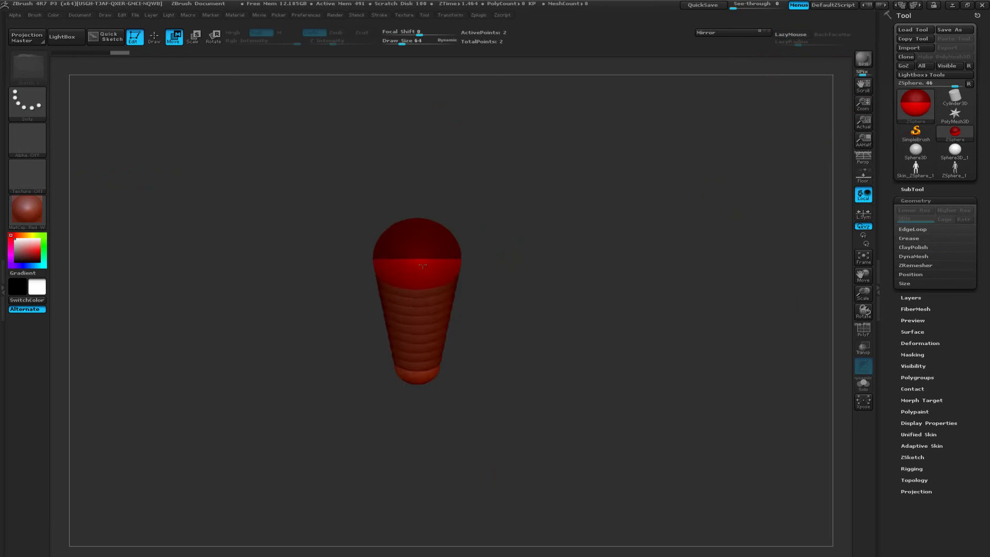
drag(422, 266, 423, 267)
click(418, 264)
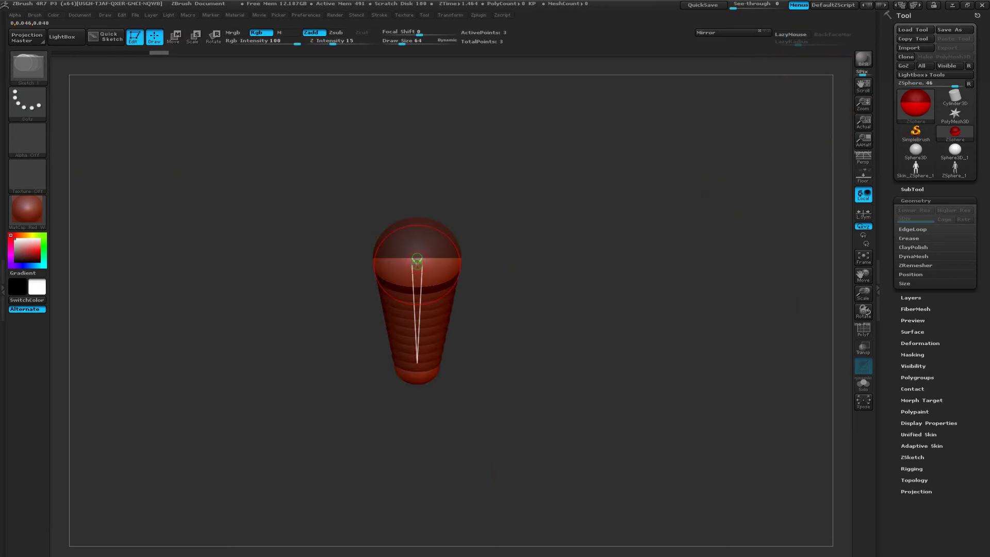
drag(417, 264, 441, 268)
drag(535, 252, 508, 255)
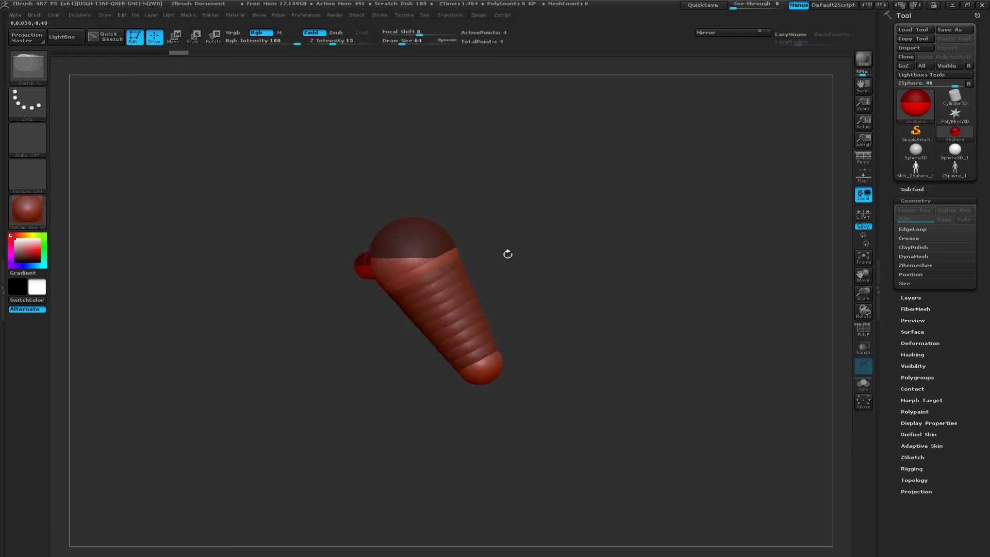
key(w)
drag(369, 266, 335, 282)
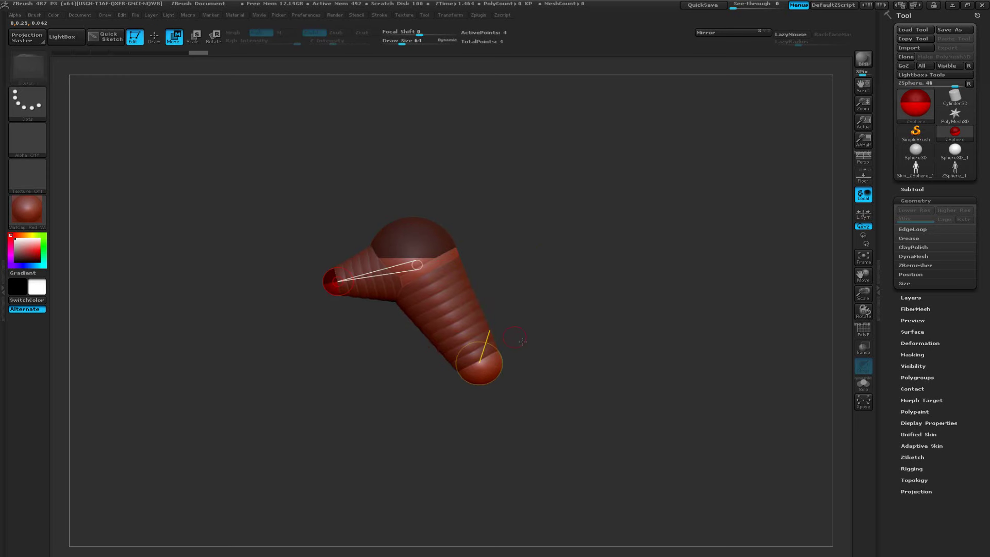
mouse_move(453, 275)
mouse_down()
mouse_move(469, 294)
mouse_move(409, 275)
mouse_move(381, 236)
mouse_move(469, 237)
mouse_move(487, 269)
mouse_move(435, 282)
mouse_up()
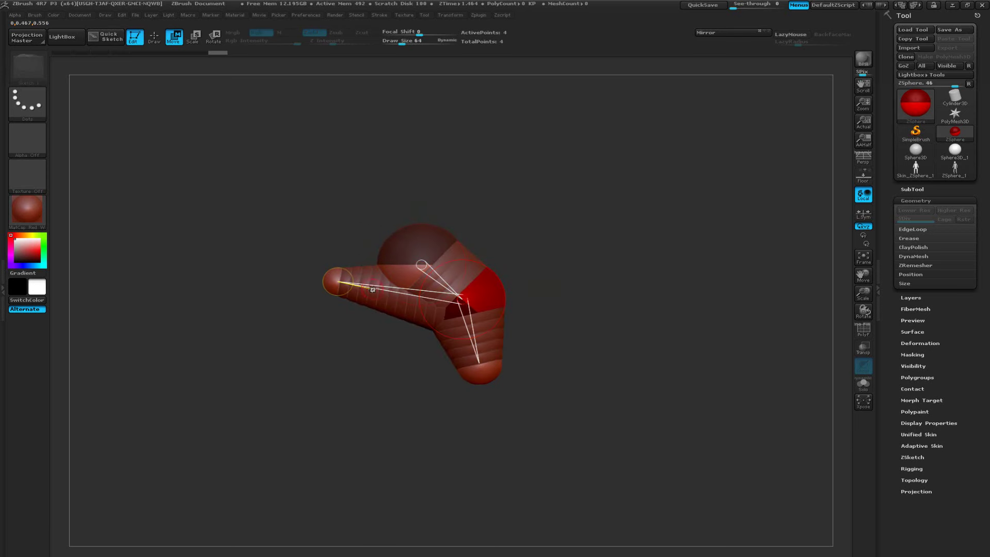
drag(382, 290, 387, 292)
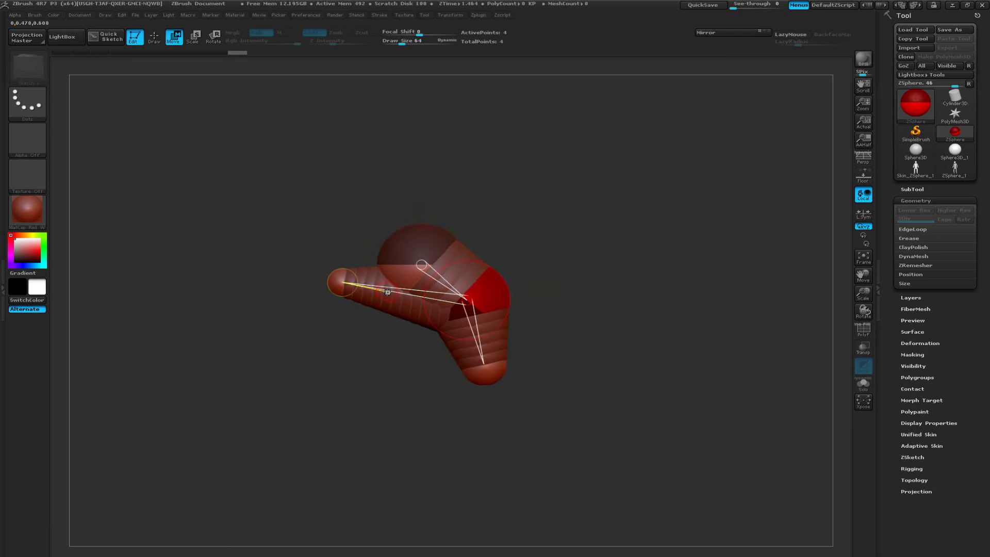
Delete the forward branch's end ZSphere, keeping the root, middle joint and lower end.
key(q)
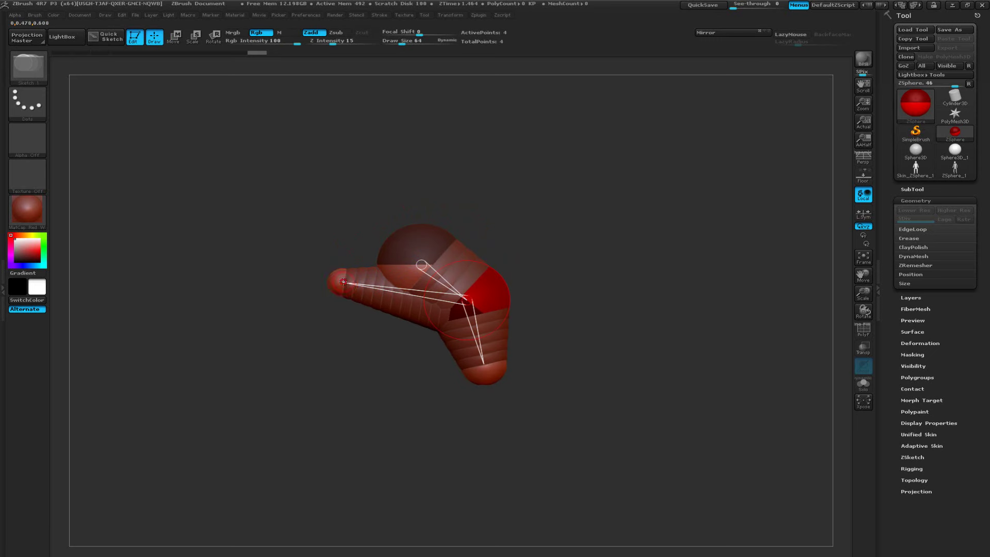
alt+click(374, 286)
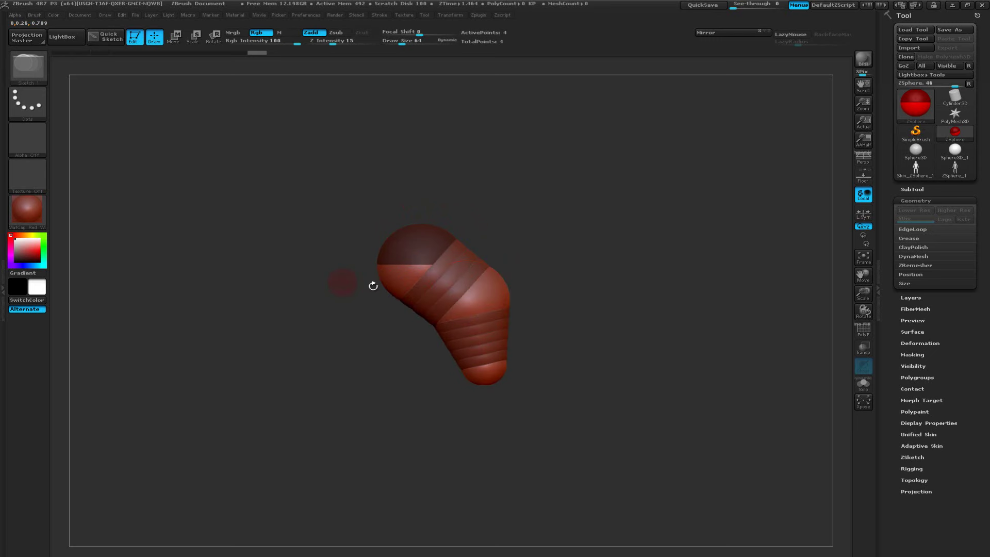
drag(430, 311, 384, 291)
alt+click(345, 283)
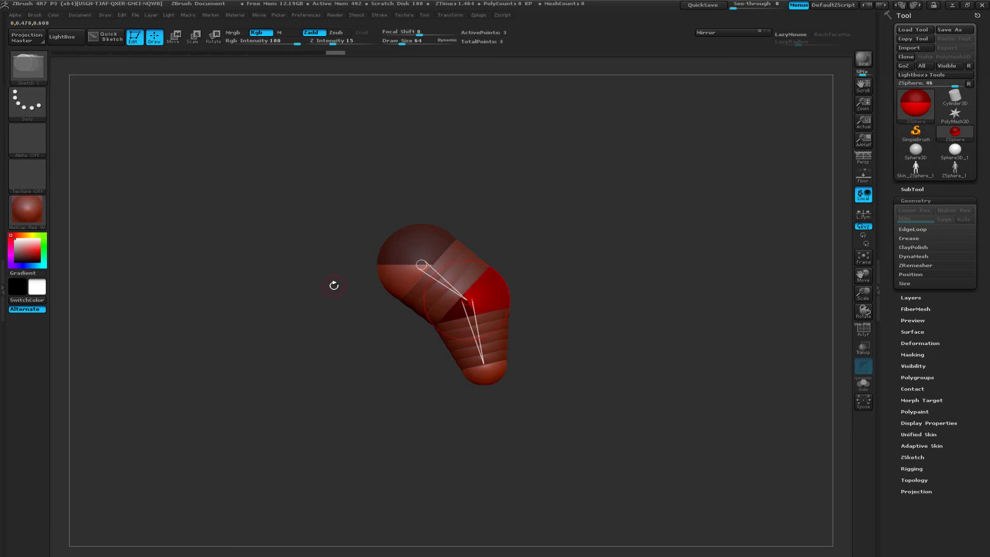
Move the middle joint below the root and stretch the end ZSphere outward to form a bent limb.
alt+drag(581, 317, 541, 293)
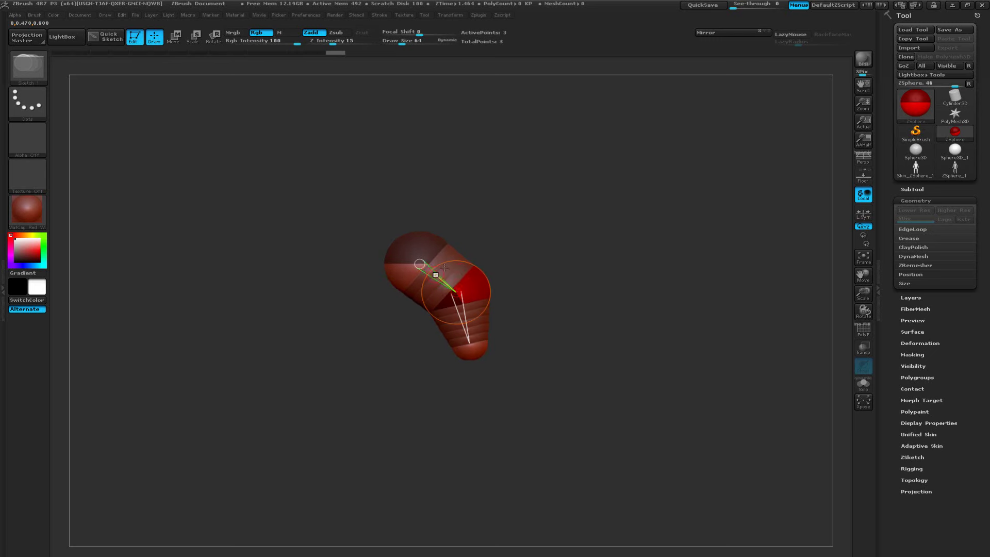
key(w)
mouse_move(475, 345)
mouse_down()
mouse_move(523, 384)
mouse_move(534, 334)
mouse_move(679, 321)
mouse_move(566, 330)
mouse_move(540, 321)
mouse_up()
key(q)
Scale the limb's end ZSphere up well beyond the root's size and move it slightly closer to the joint.
key(e)
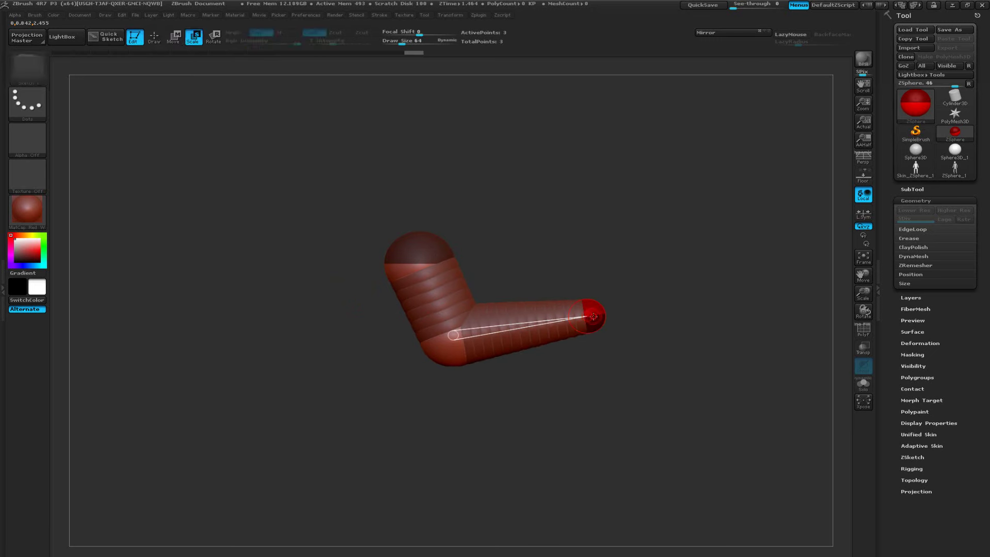
drag(593, 315, 550, 524)
key(w)
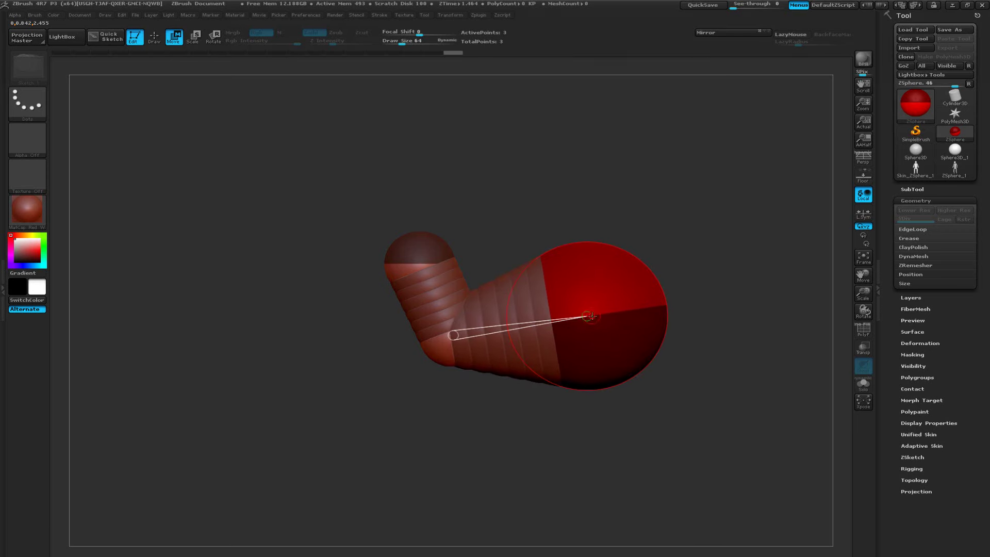
drag(588, 316, 562, 307)
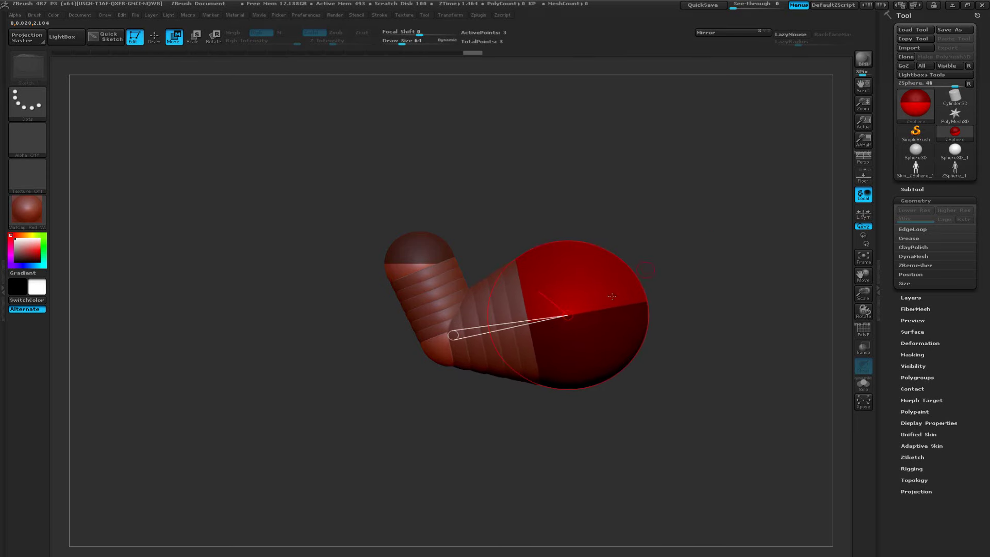
key(q)
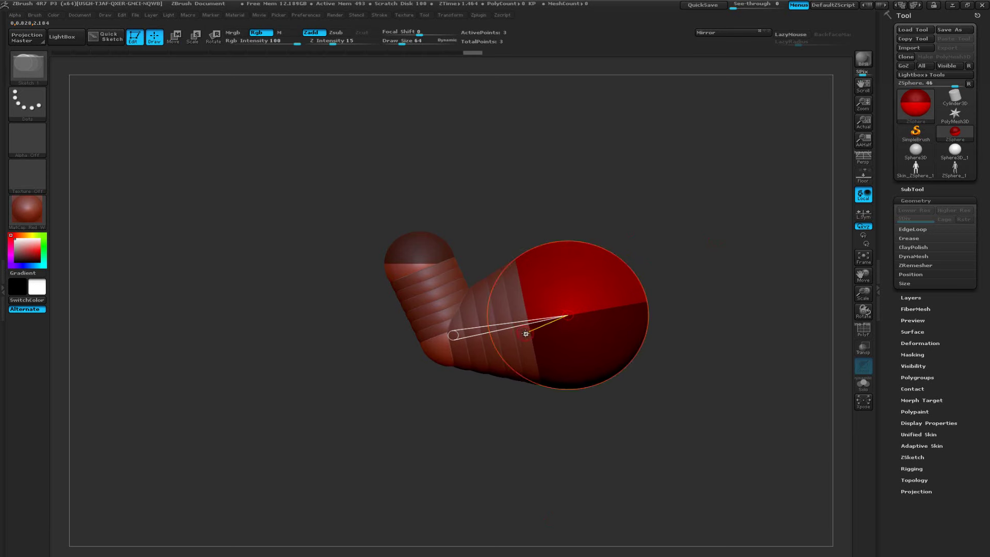
Add three mirrored pairs of small ZSpheres along the sides of the large body sphere as leg bases.
click(527, 333)
mouse_move(691, 338)
mouse_down()
mouse_move(727, 341)
mouse_move(706, 340)
mouse_up()
key(ctrl+z)
drag(567, 327, 708, 330)
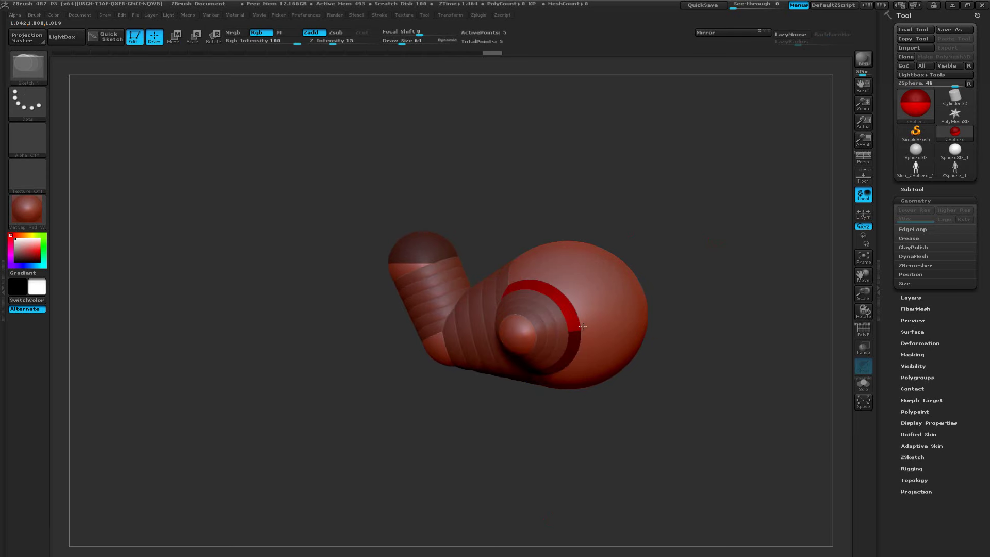
mouse_move(588, 326)
mouse_down()
mouse_move(735, 329)
mouse_move(613, 323)
mouse_move(690, 315)
mouse_up()
drag(762, 293, 776, 348)
Move the leg-base ZSpheres outward and space them along the lower sides of the body sphere.
key(w)
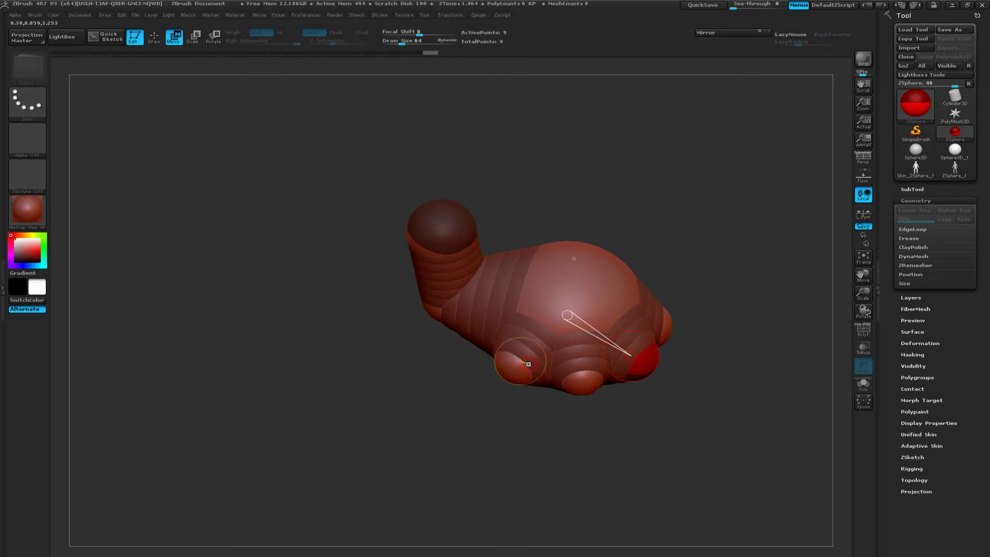
drag(586, 381, 553, 384)
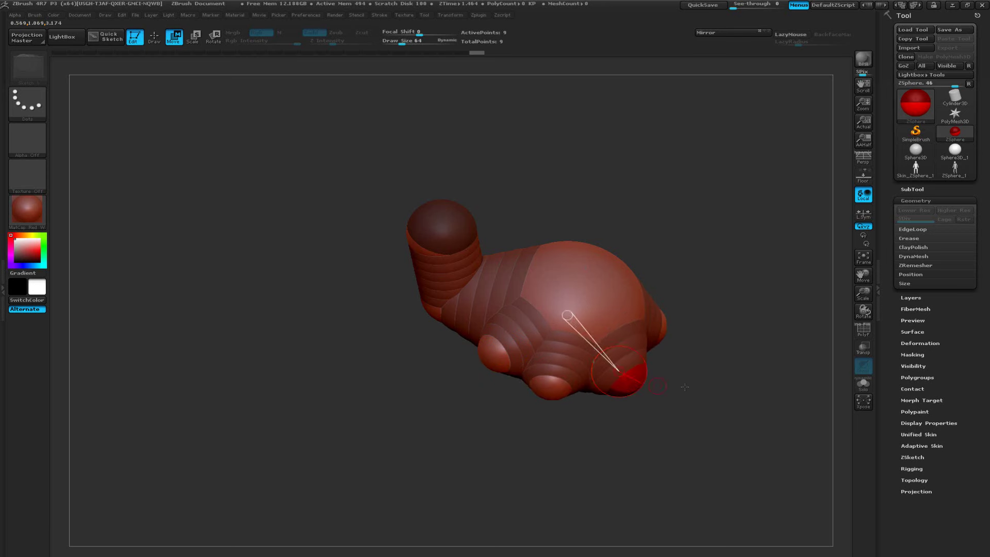
mouse_move(685, 387)
mouse_down()
mouse_move(771, 340)
mouse_move(738, 340)
mouse_up()
Draw a child ZSphere from each of the three leg bases and extend it downward and outward as a mirrored upper leg.
key(q)
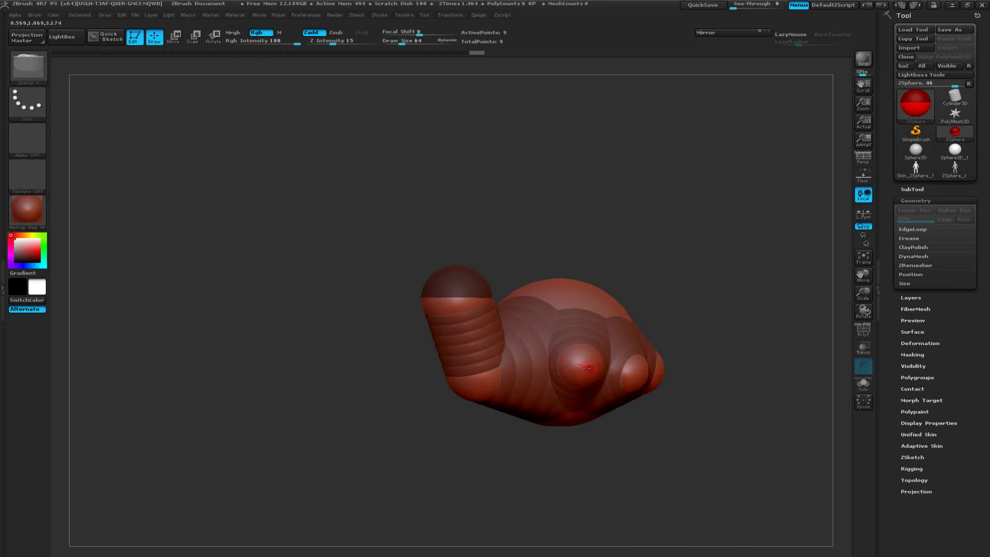
mouse_move(585, 366)
mouse_down()
mouse_move(626, 380)
mouse_move(617, 419)
mouse_move(607, 420)
mouse_up()
key(w)
key(e)
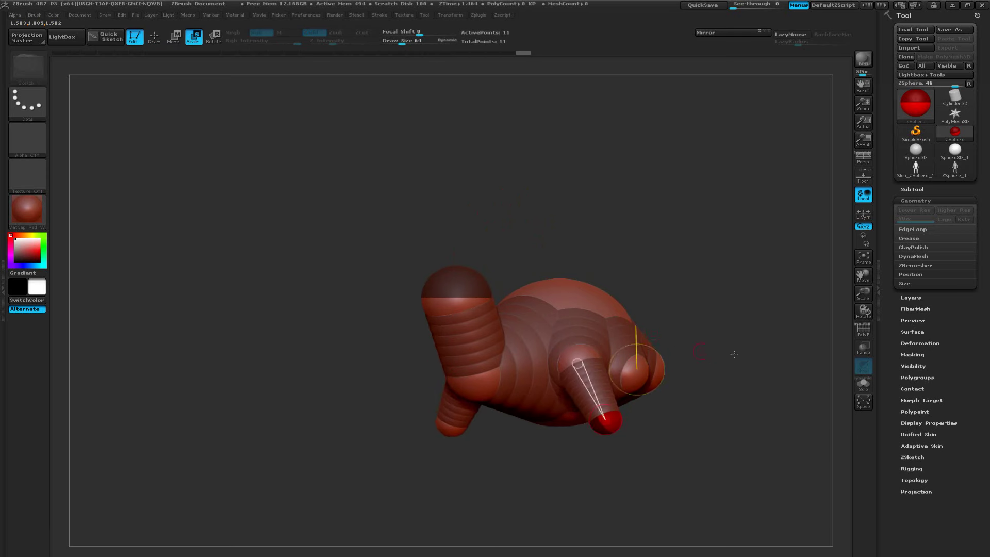
drag(756, 356, 722, 359)
key(q)
mouse_move(654, 383)
mouse_down()
mouse_move(663, 380)
mouse_move(679, 430)
mouse_up()
key(w)
key(q)
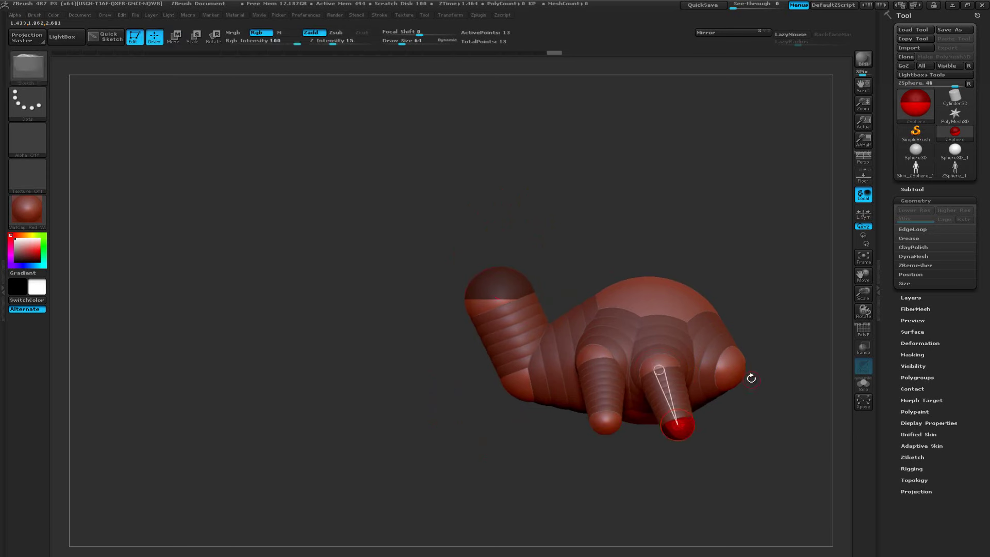
drag(718, 366, 762, 423)
Add a ZSphere at the end of each upper leg and move it straight down to form the lower legs.
click(609, 427)
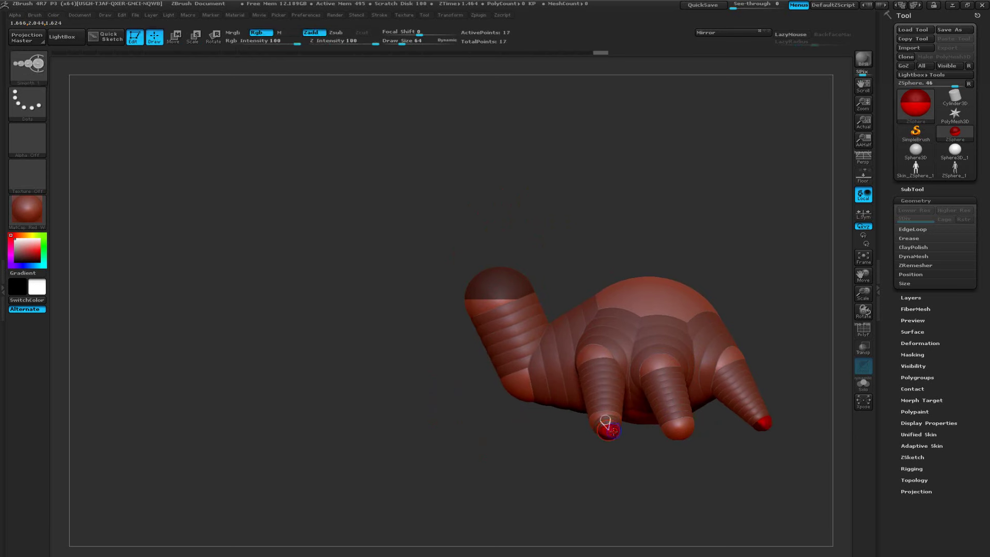
key(w)
drag(608, 428, 603, 508)
key(q)
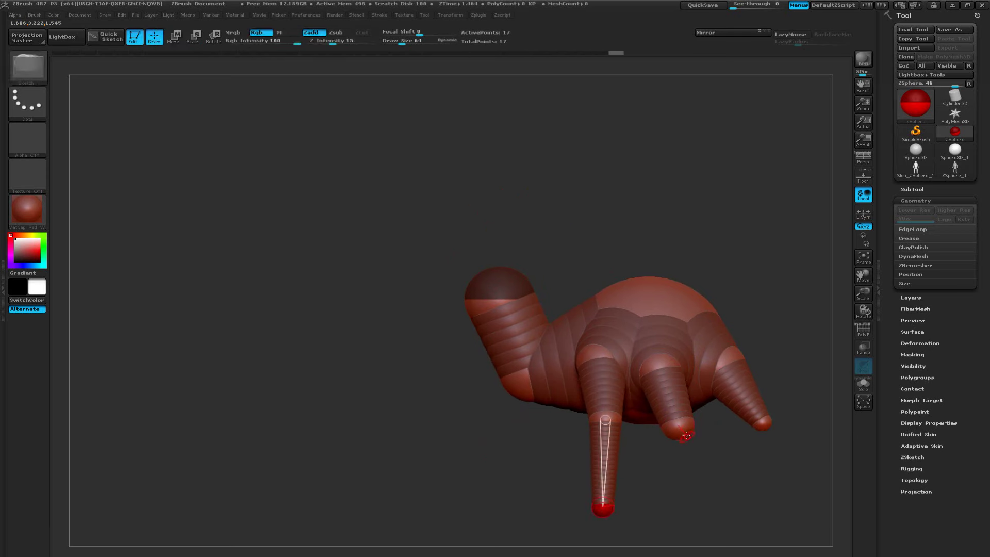
click(679, 436)
key(w)
drag(679, 435, 685, 508)
key(q)
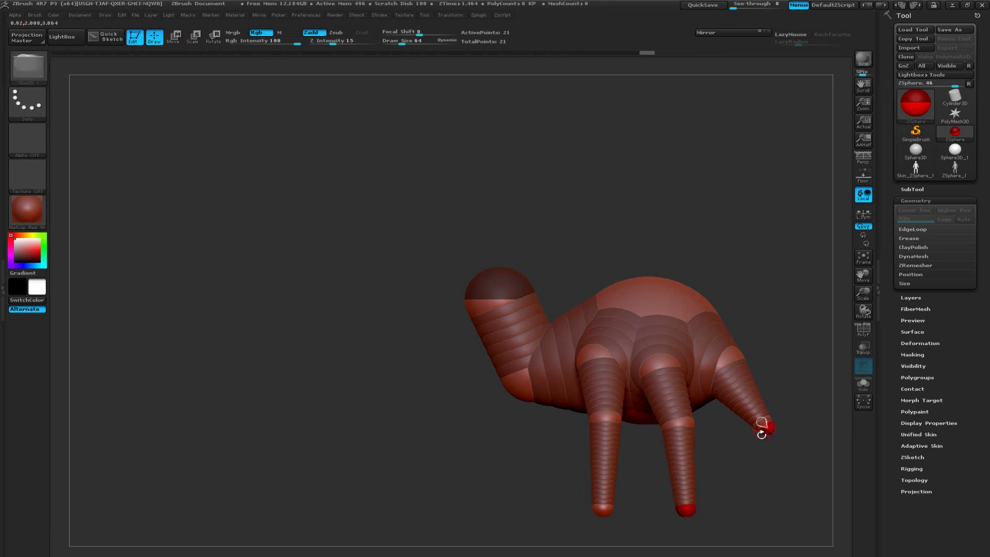
key(w)
drag(761, 425, 764, 499)
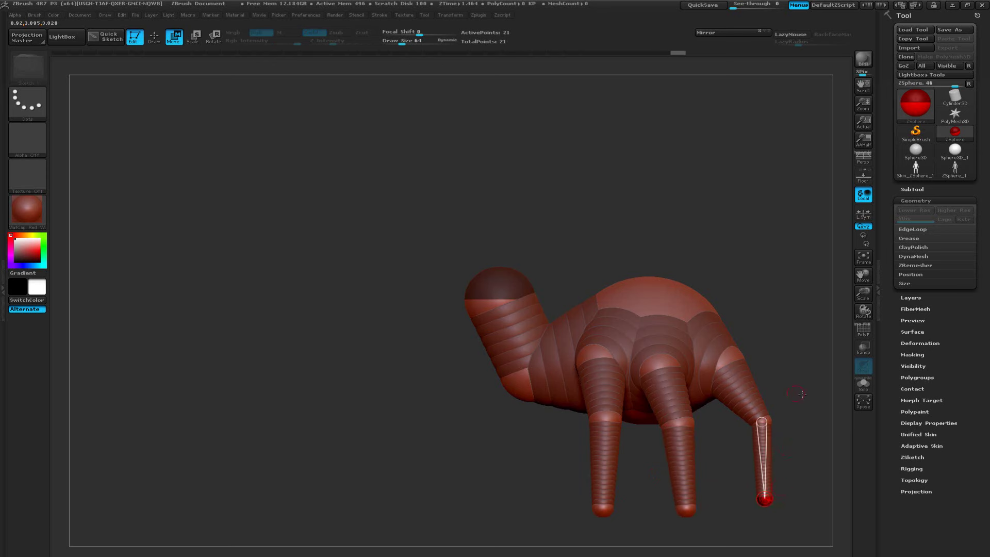
Move the knee ZSpheres of all three leg pairs up and outward so the upper legs stand nearly horizontal.
drag(798, 394, 839, 393)
alt+drag(808, 351, 705, 297)
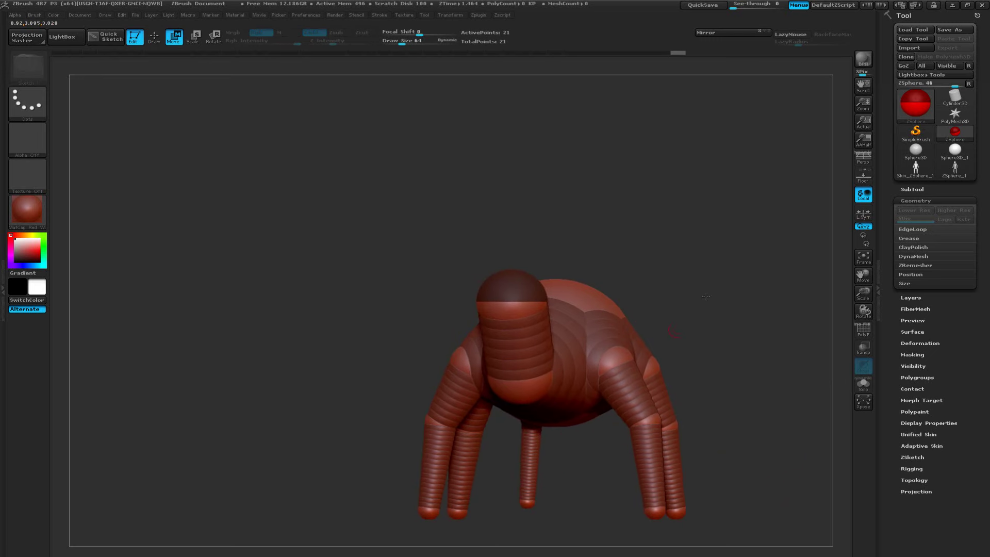
drag(648, 418, 696, 353)
drag(762, 376, 720, 378)
drag(719, 418, 753, 365)
alt+drag(807, 400, 734, 359)
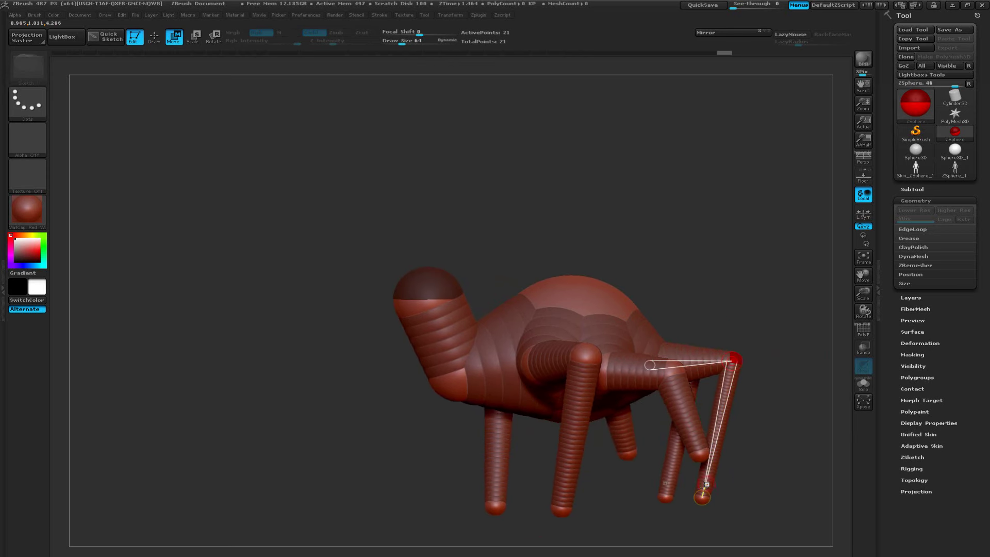
Move the rear and front foot ZSpheres up and outward beneath their knees to shorten the lower legs.
drag(701, 496, 757, 449)
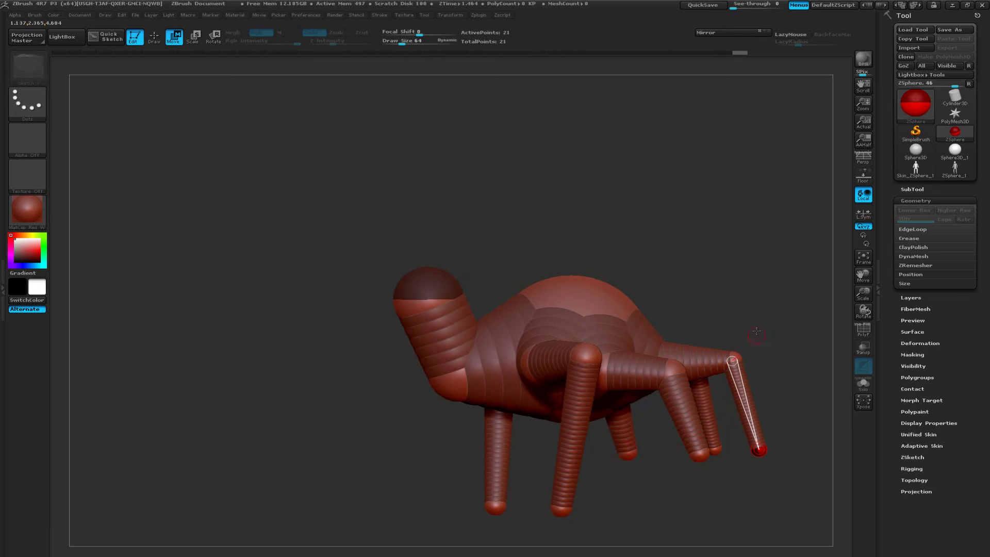
drag(756, 331, 798, 335)
drag(755, 504, 803, 466)
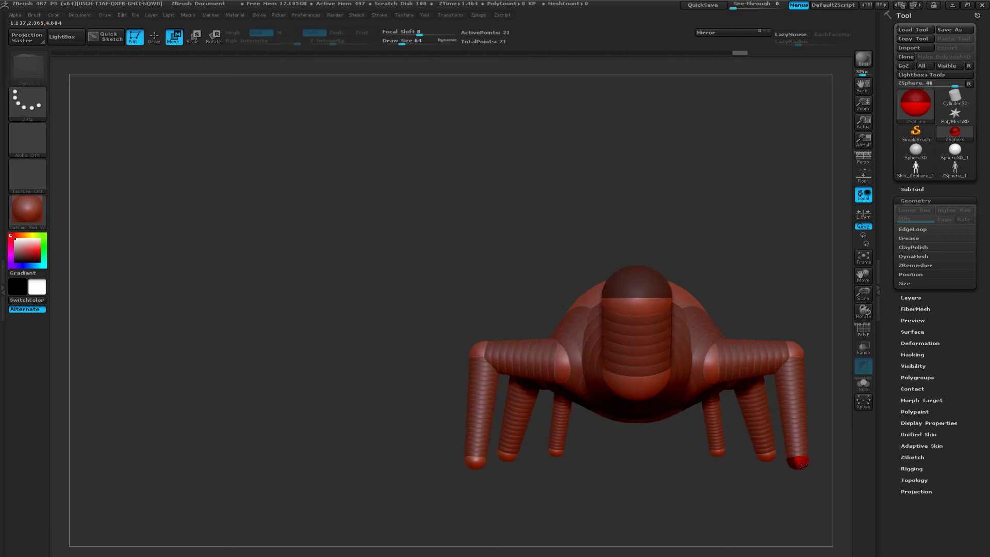
Preview the adaptive skin of the six-legged ZSphere creature and inspect the resulting mesh from the front.
key(a)
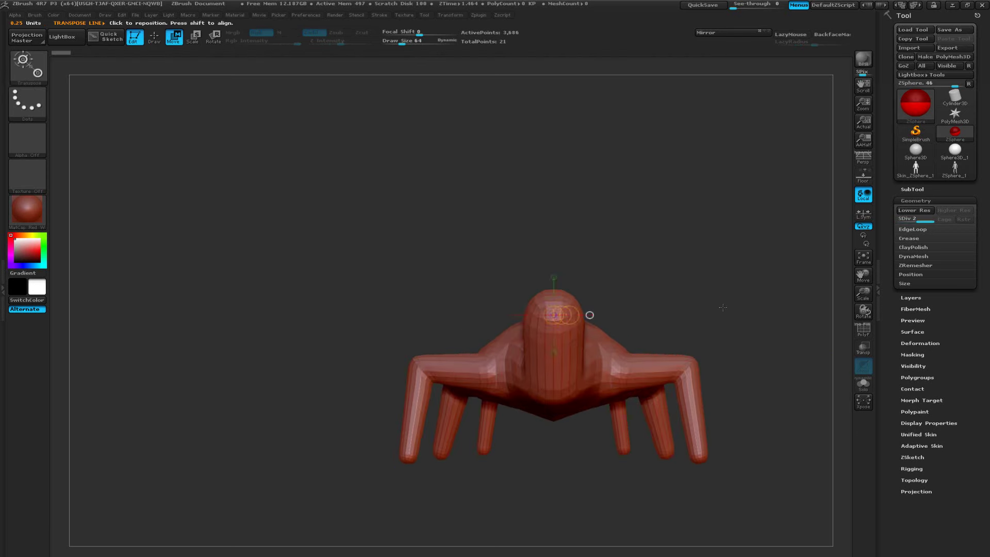
drag(722, 307, 671, 309)
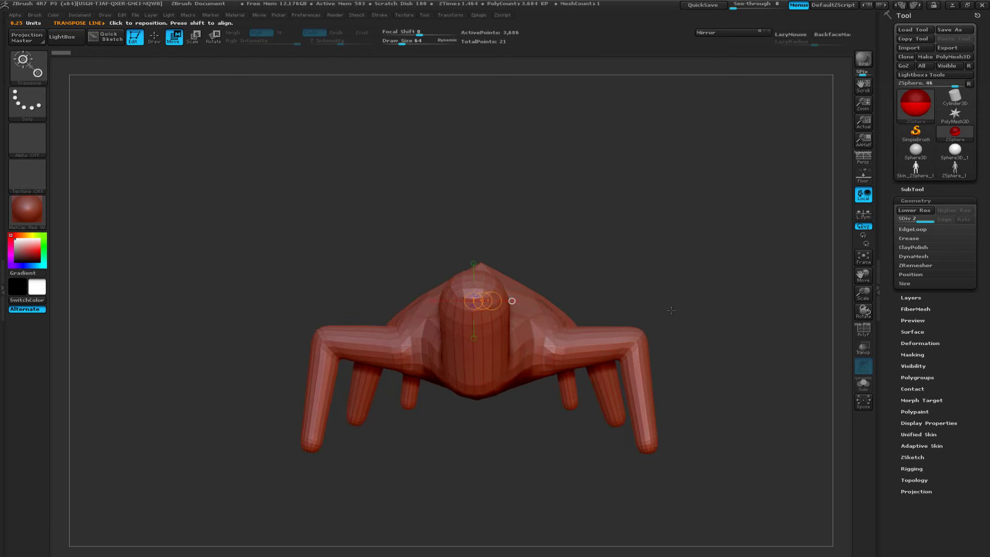